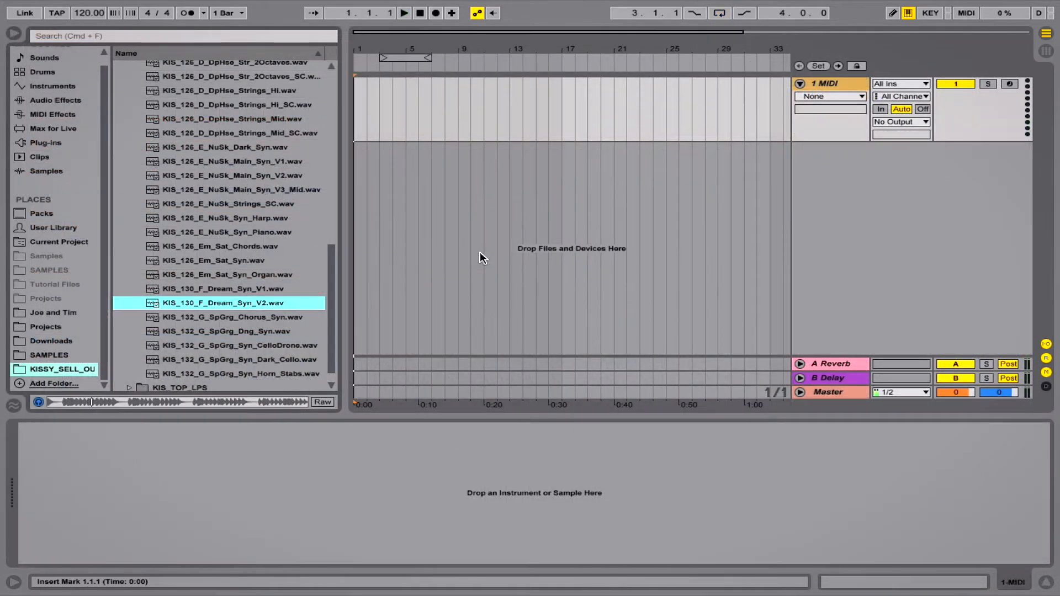
Preview the synth loops in the Kissy Sell Out sample folder one by one, up to KIS_126_E_NuSk_Main_Syn_V3_Mid.wav
key(Up)
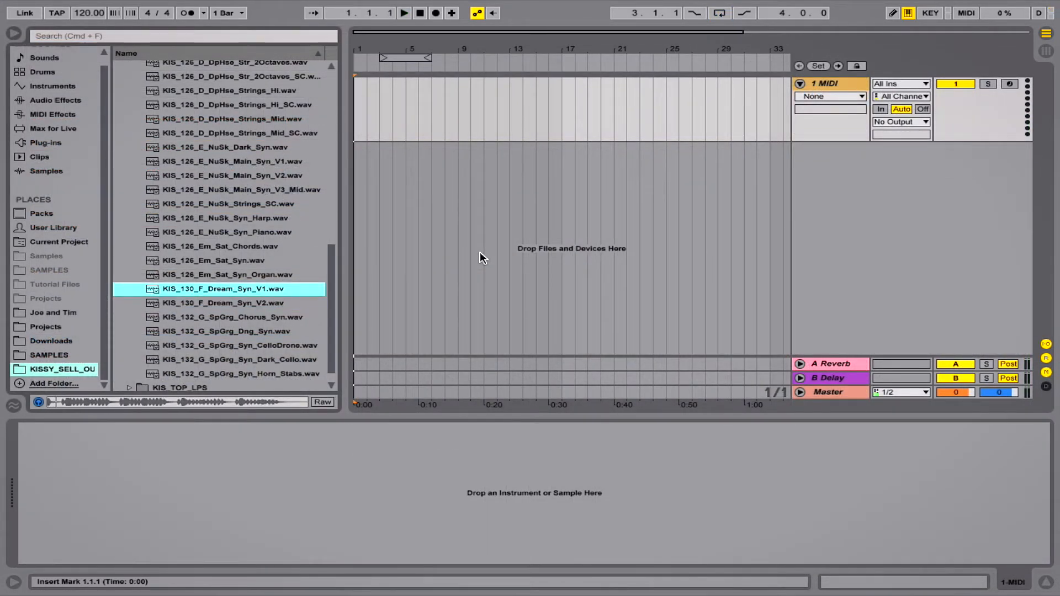
key(Up)
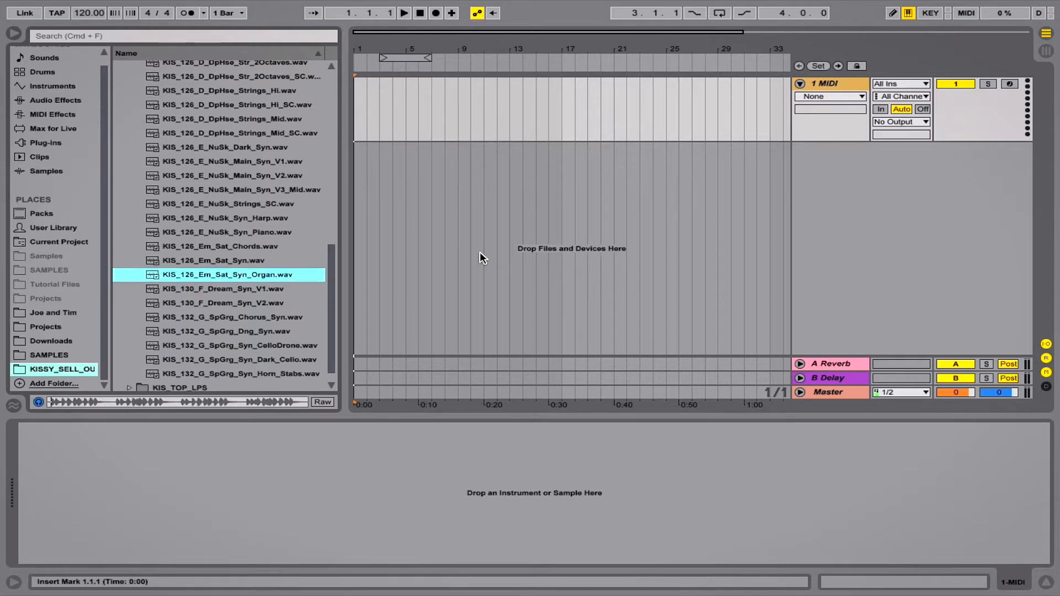
key(Up)
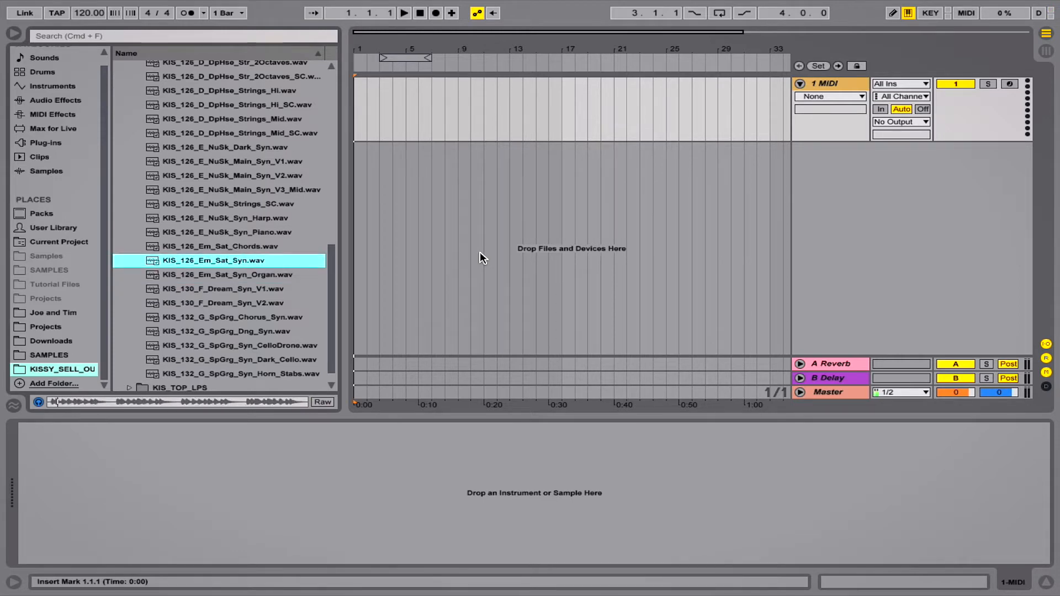
key(Up)
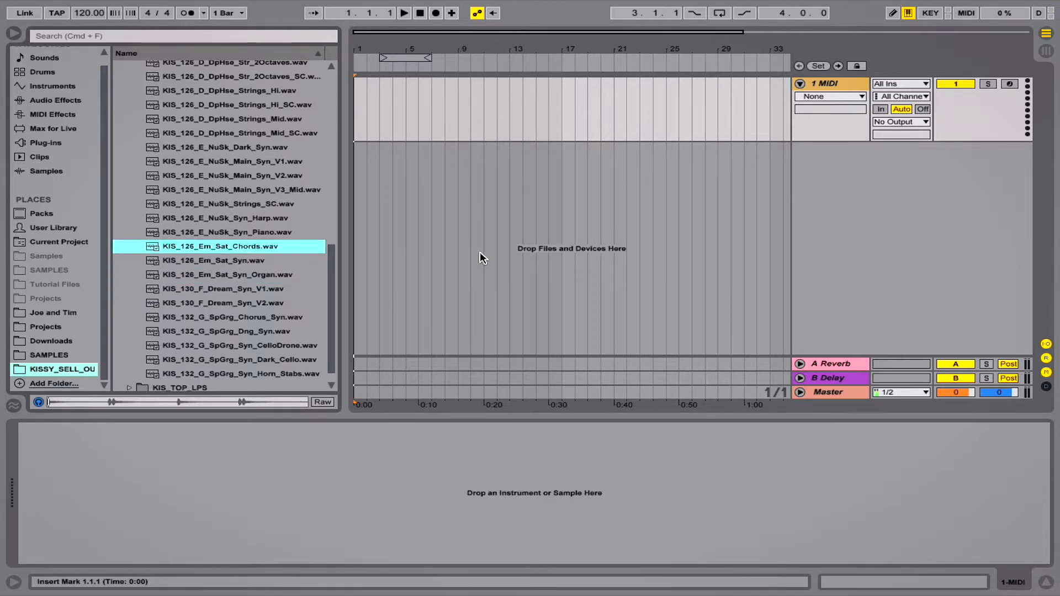
key(Up)
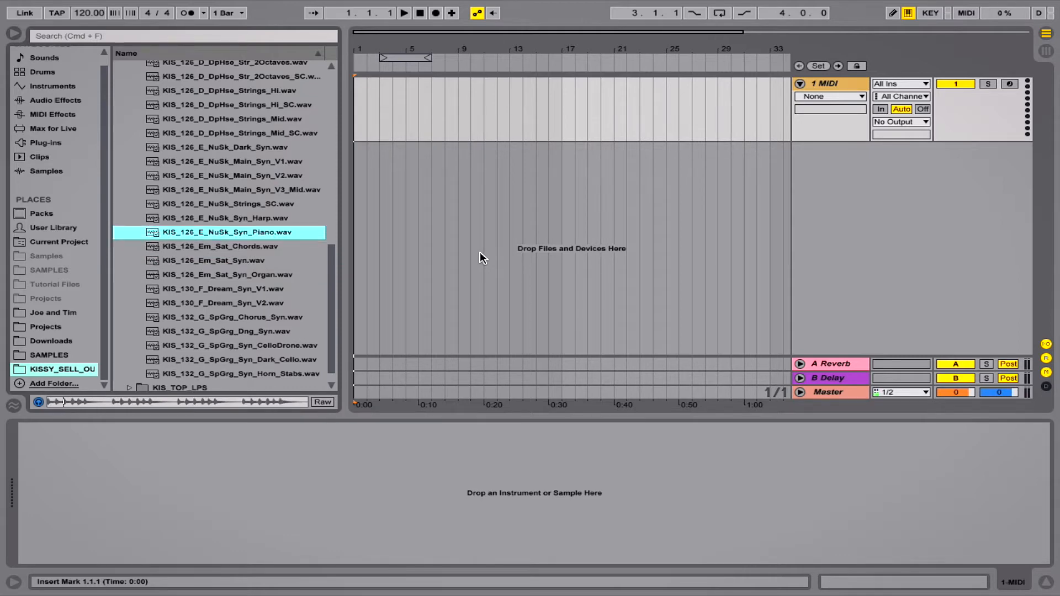
key(Up)
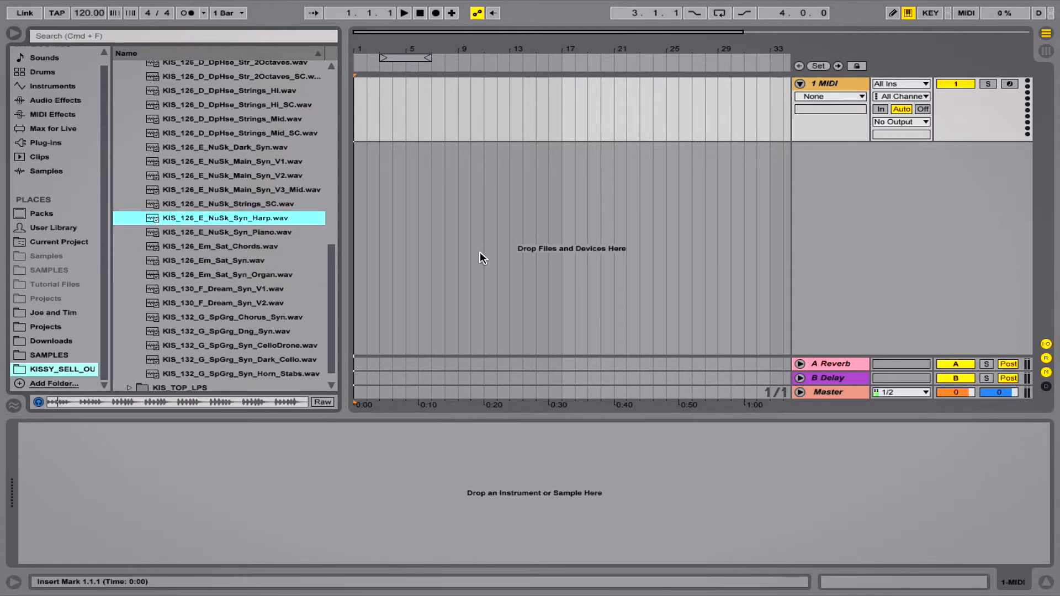
key(Up)
key(Up)
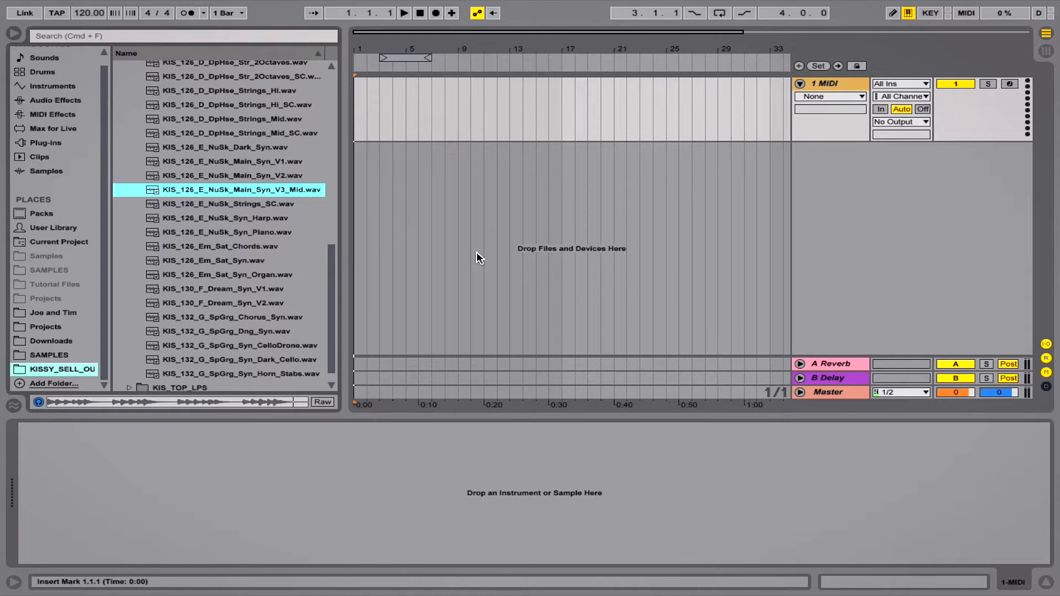
Place KIS_126_E_NuSk_Main_Syn_V3_Mid.wav at the start of track 1 and set the project tempo to 126 BPM
drag(215, 188, 361, 109)
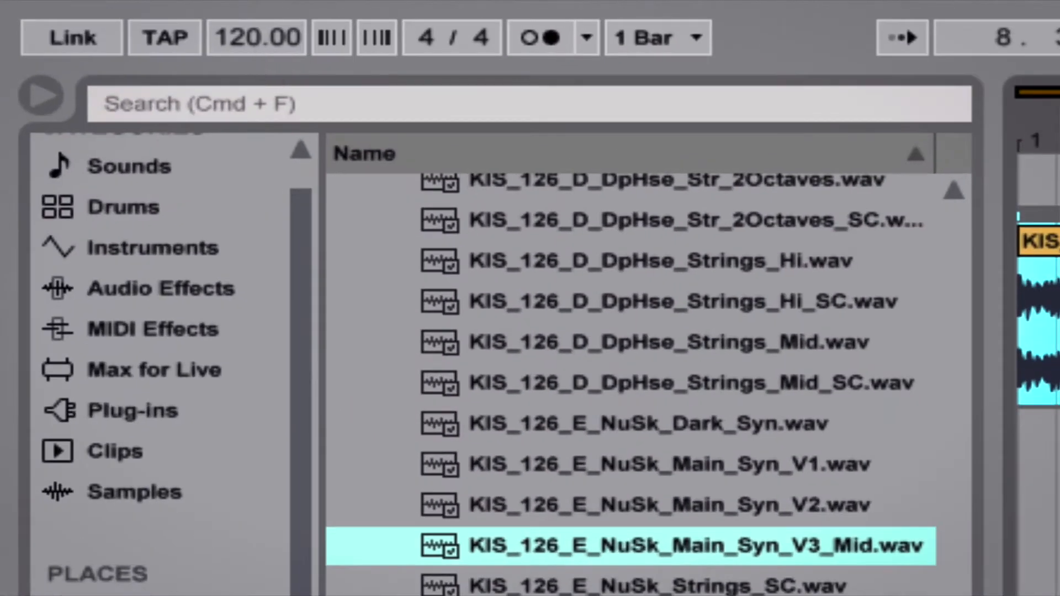
click(263, 46)
text(12)
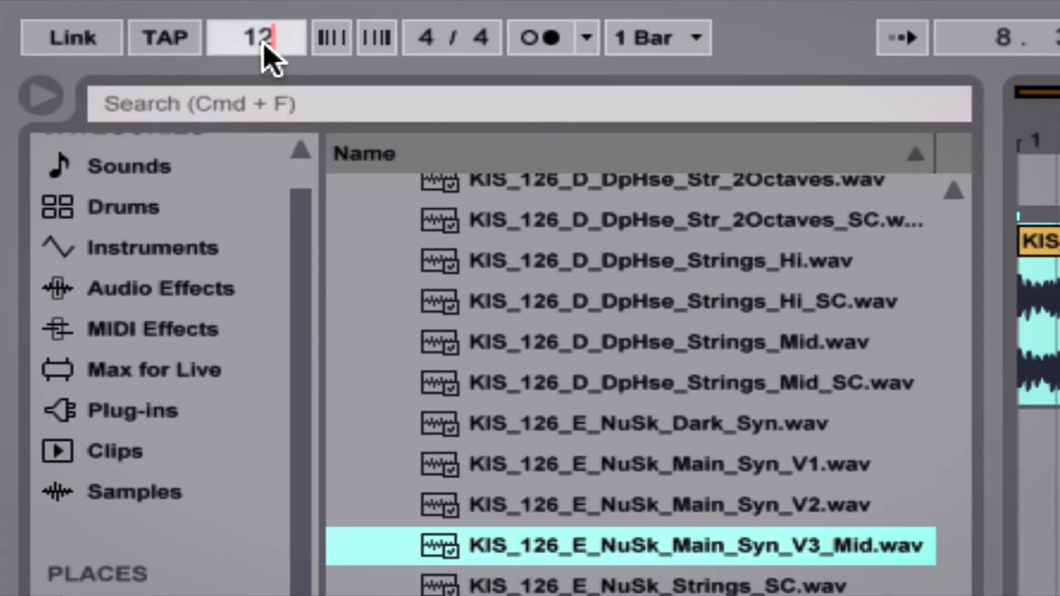
text(6)
key(Return)
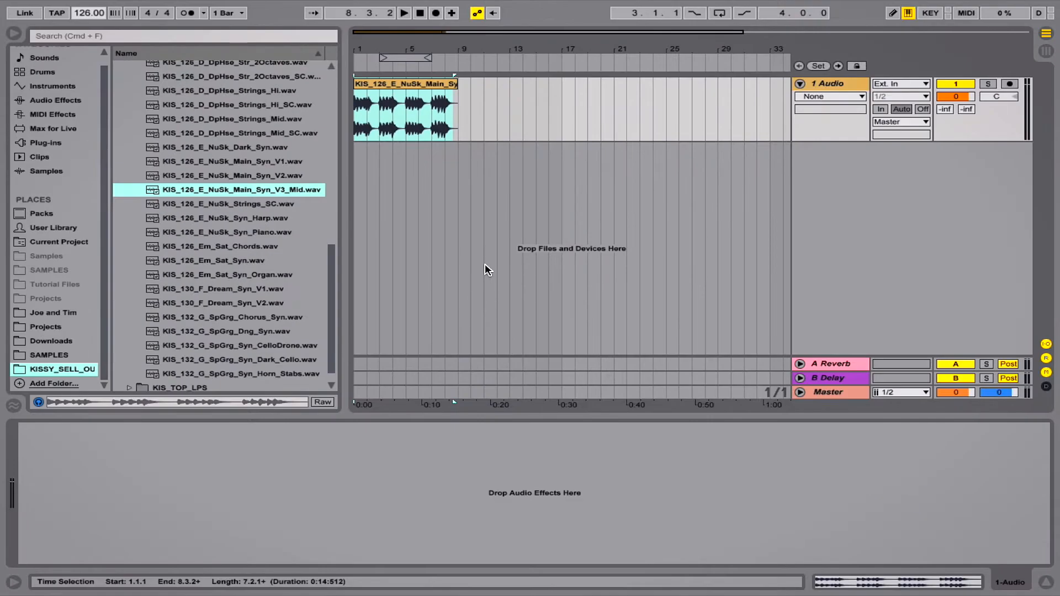
Enable warping on the synth audio clip and convert its melody to a new MIDI track
click(413, 81)
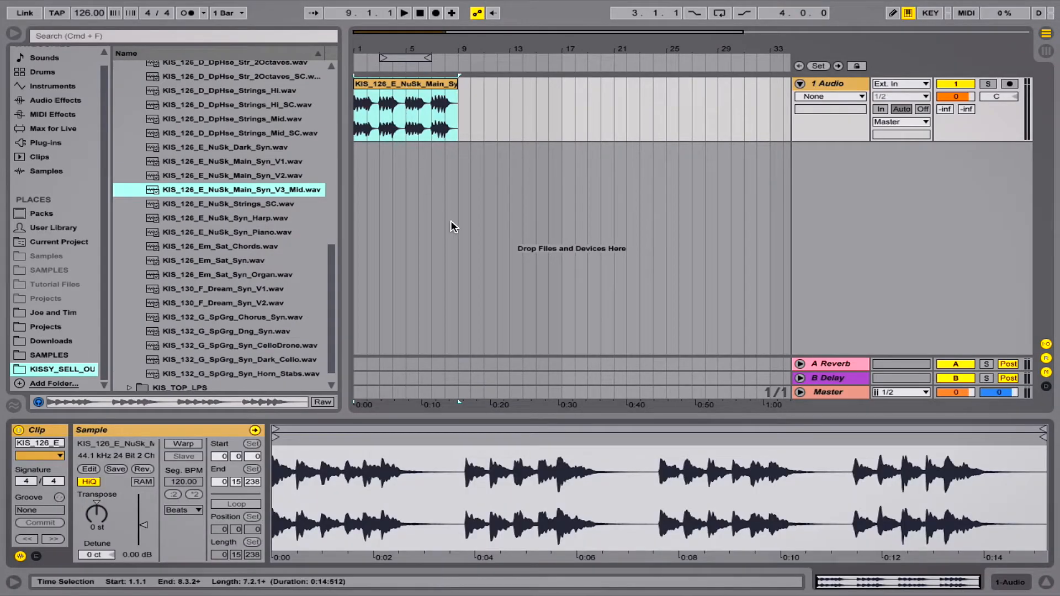
click(14, 33)
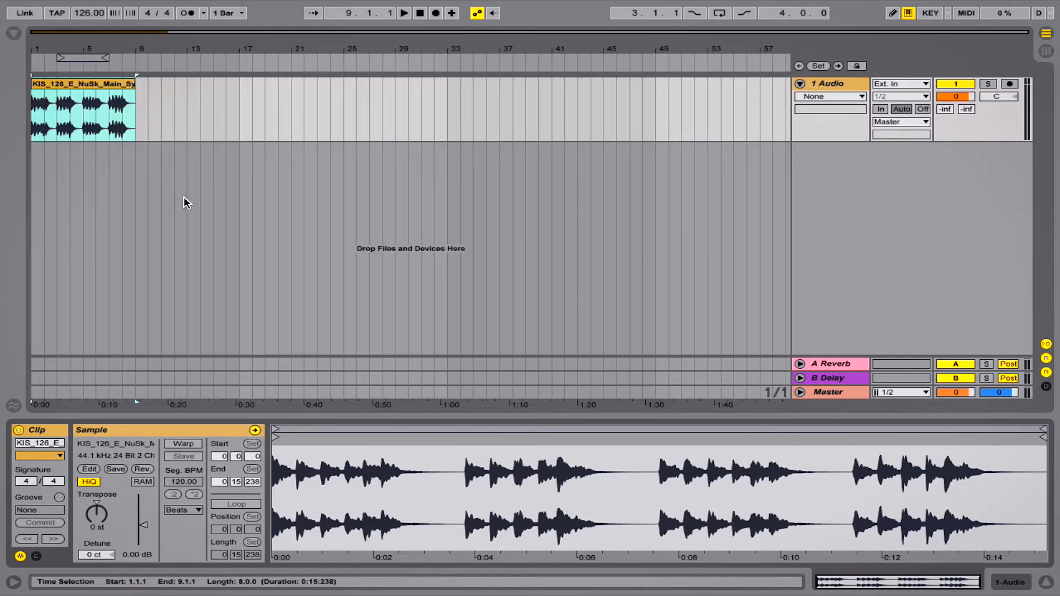
click(180, 444)
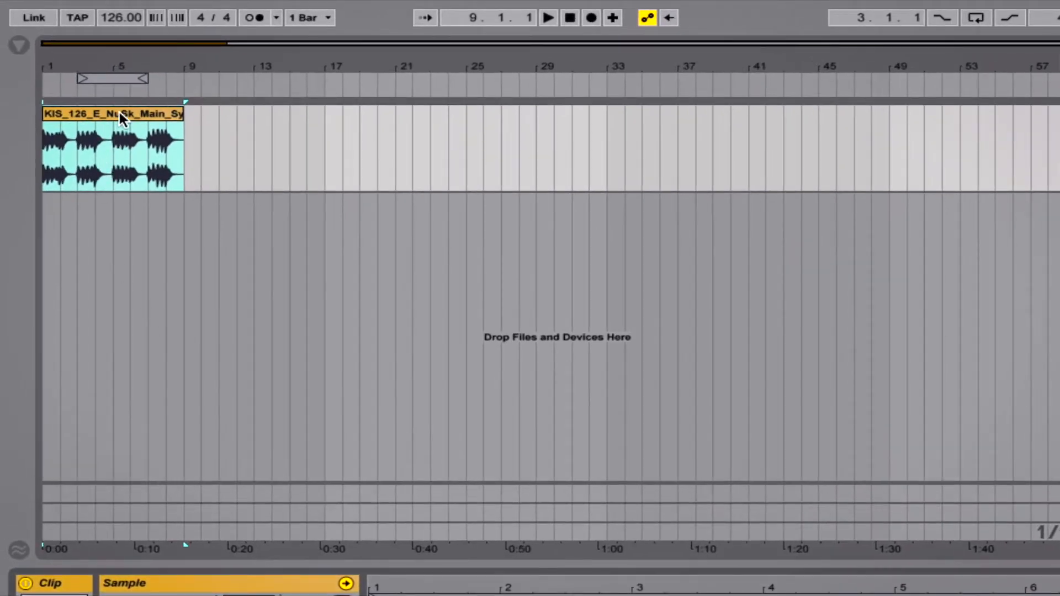
right_click(114, 103)
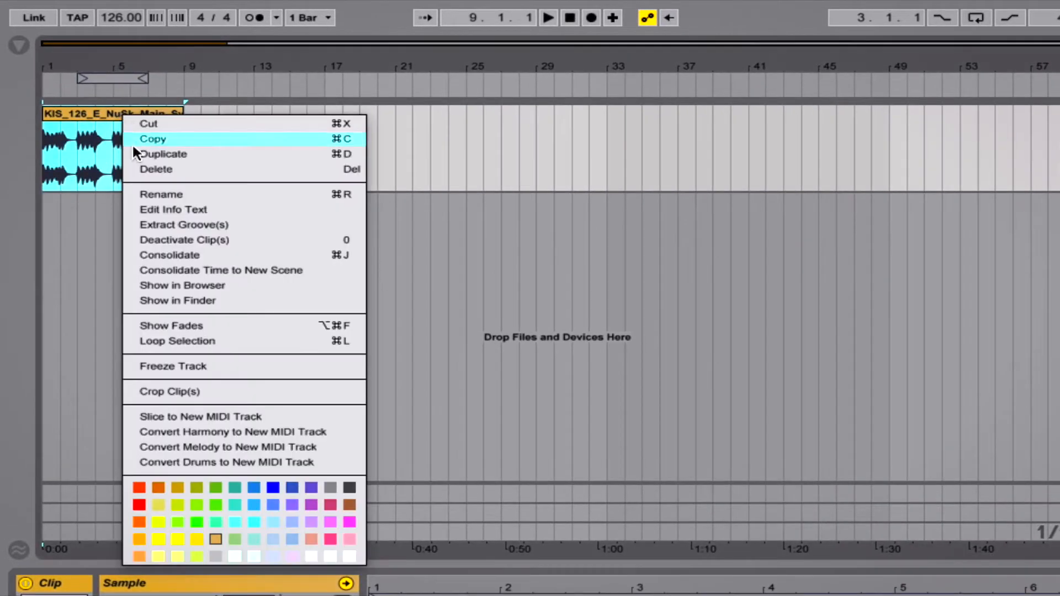
click(204, 446)
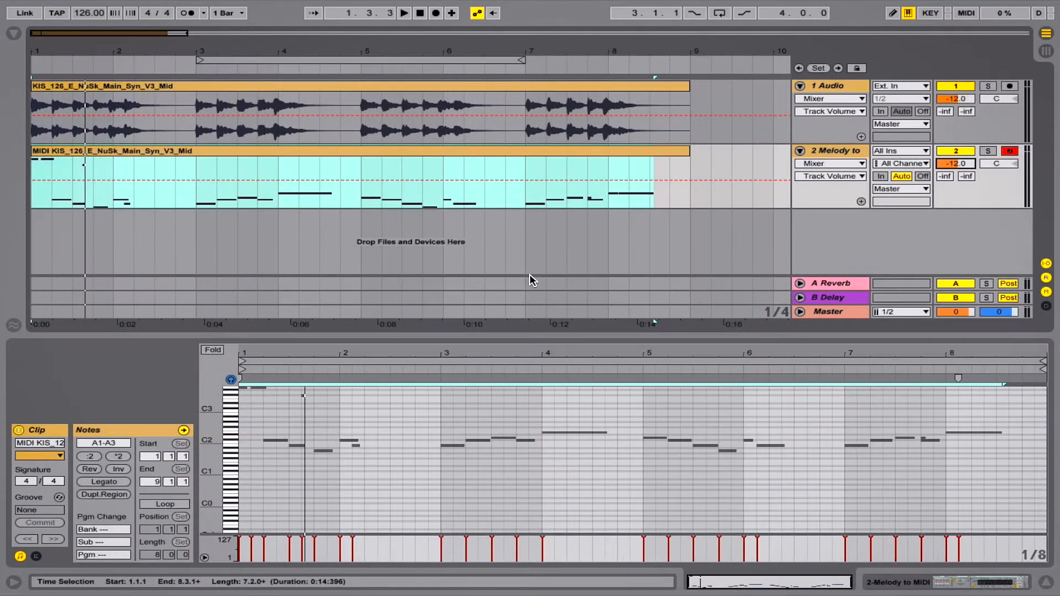
Play back the converted melody, then clean up its wrong high opening notes into a single D2 note spanning the first beat
key(space)
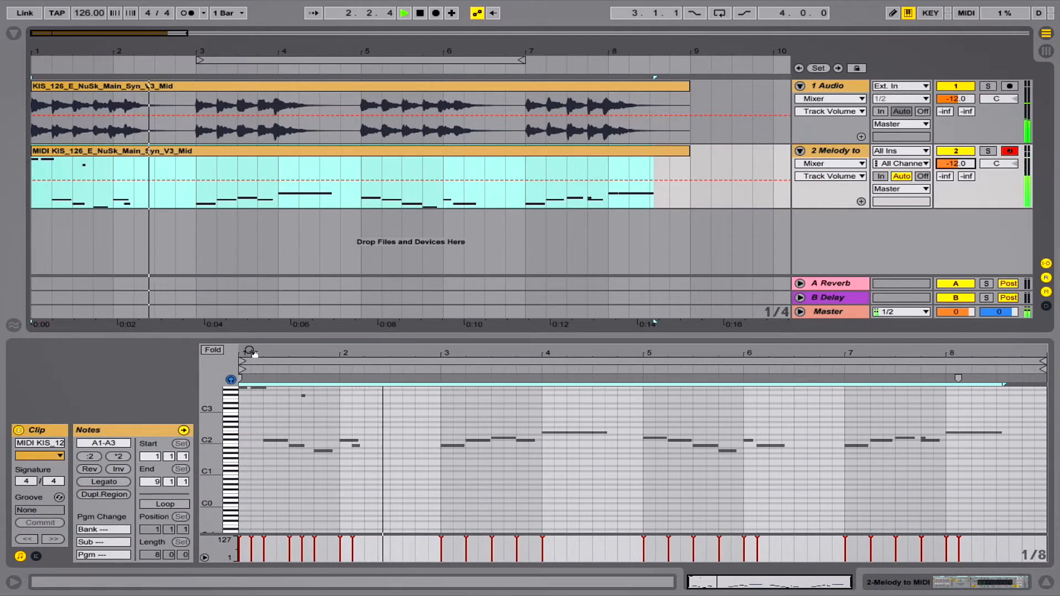
key(space)
drag(249, 354, 249, 407)
click(301, 420)
drag(337, 425, 381, 298)
key(Delete)
drag(250, 387, 383, 438)
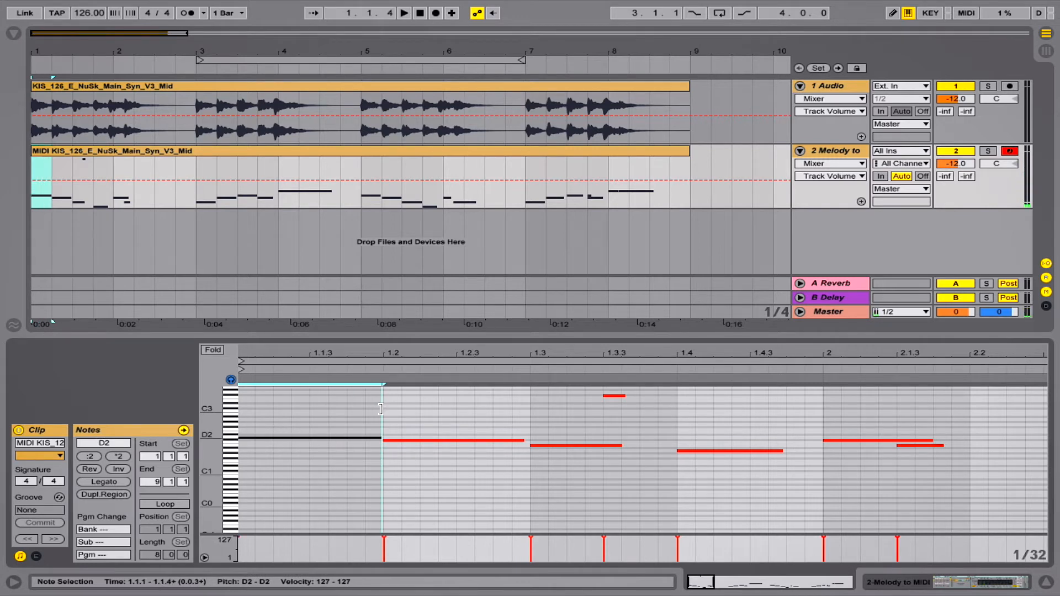
Delete the stray high note at 1.3.3 and lengthen the B1 note at 1.3 so it ends at 1.4
key(space)
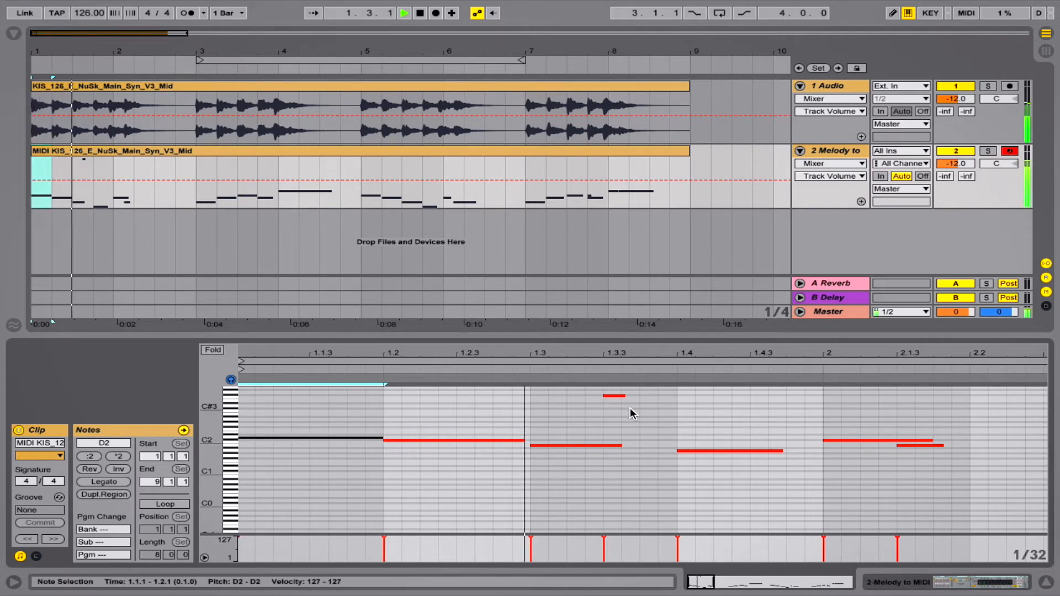
click(614, 396)
key(space)
key(Delete)
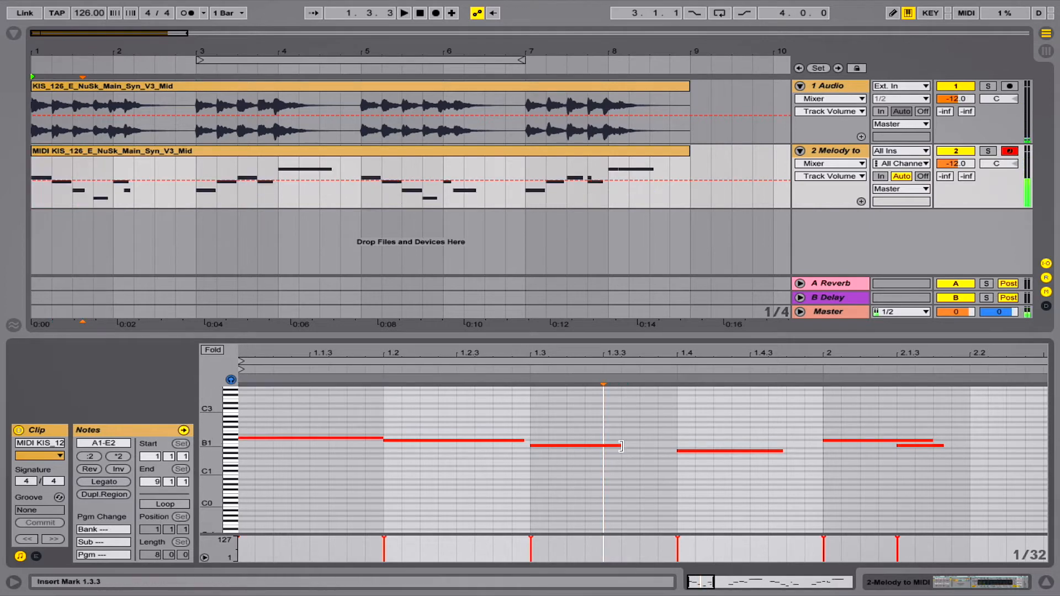
drag(621, 446, 678, 446)
Check the melody against the audio and move the C#2 note at the start of bar 2 earlier, to 1.4.4
key(space)
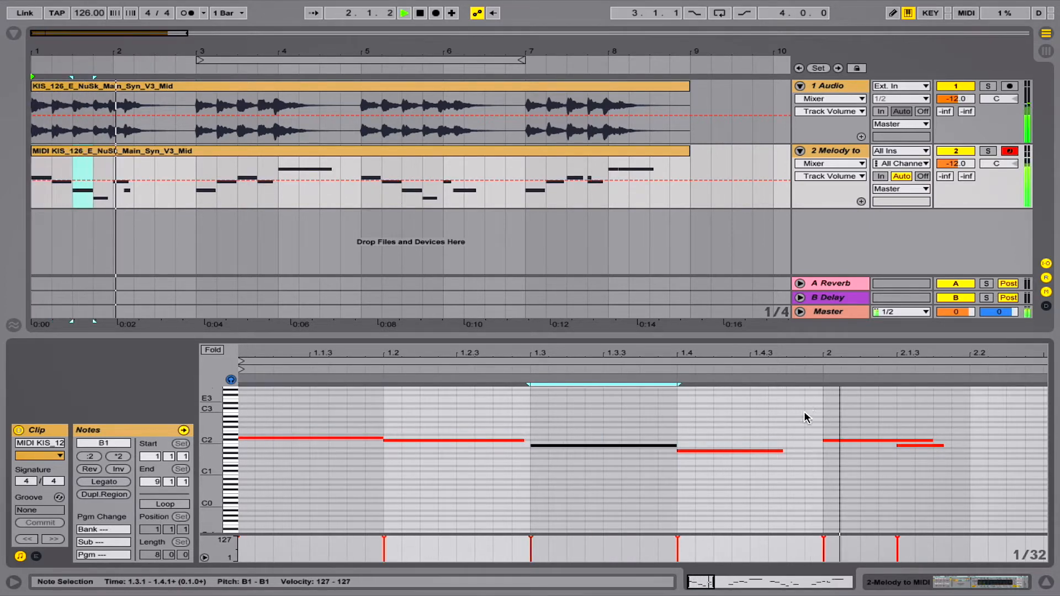
drag(834, 440, 750, 451)
key(space)
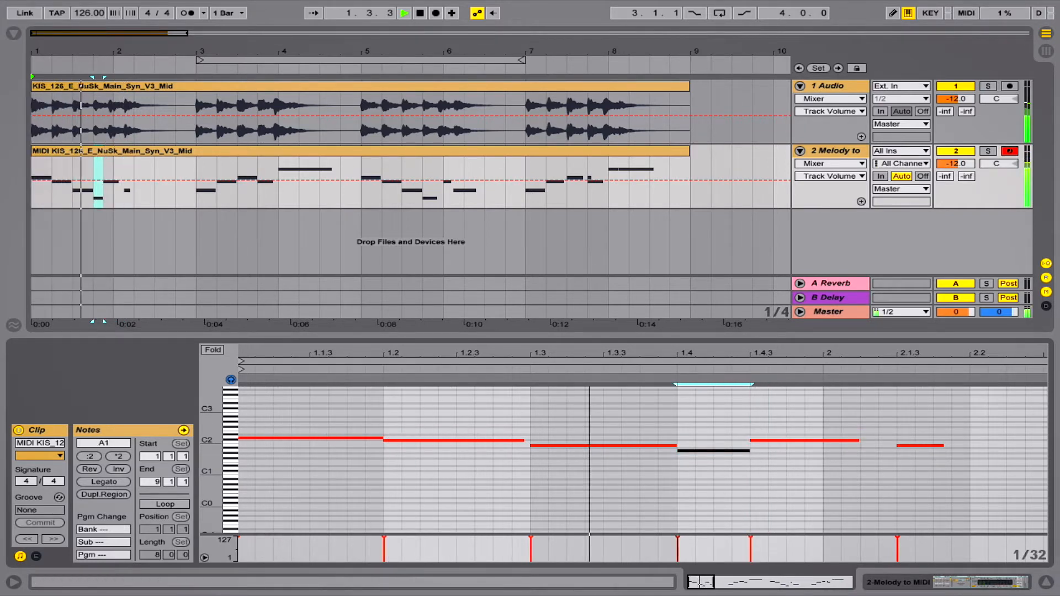
drag(92, 52, 92, 111)
key(space)
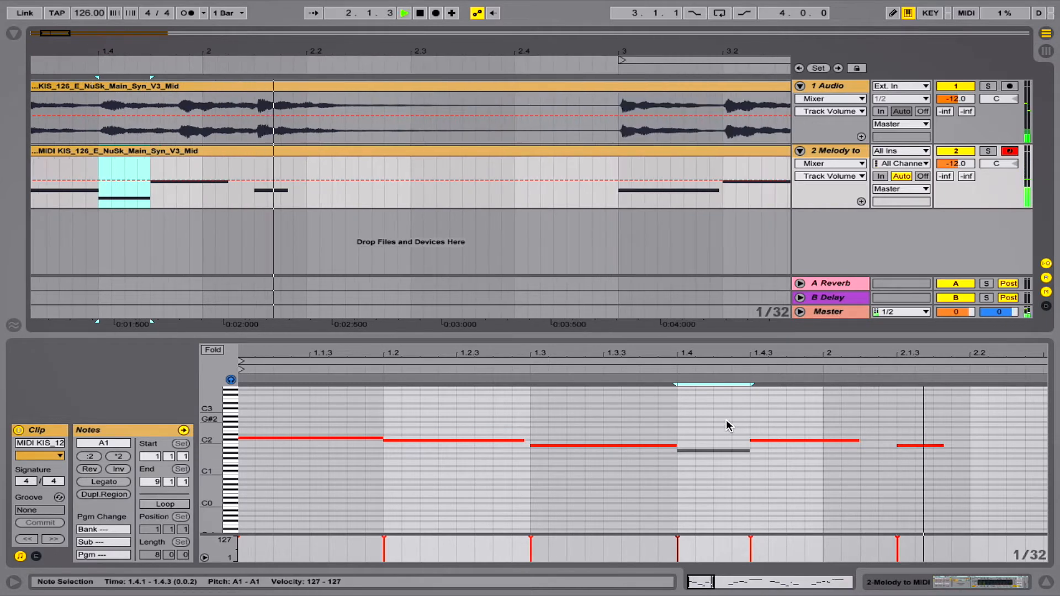
key(space)
key(space)
drag(781, 448, 825, 444)
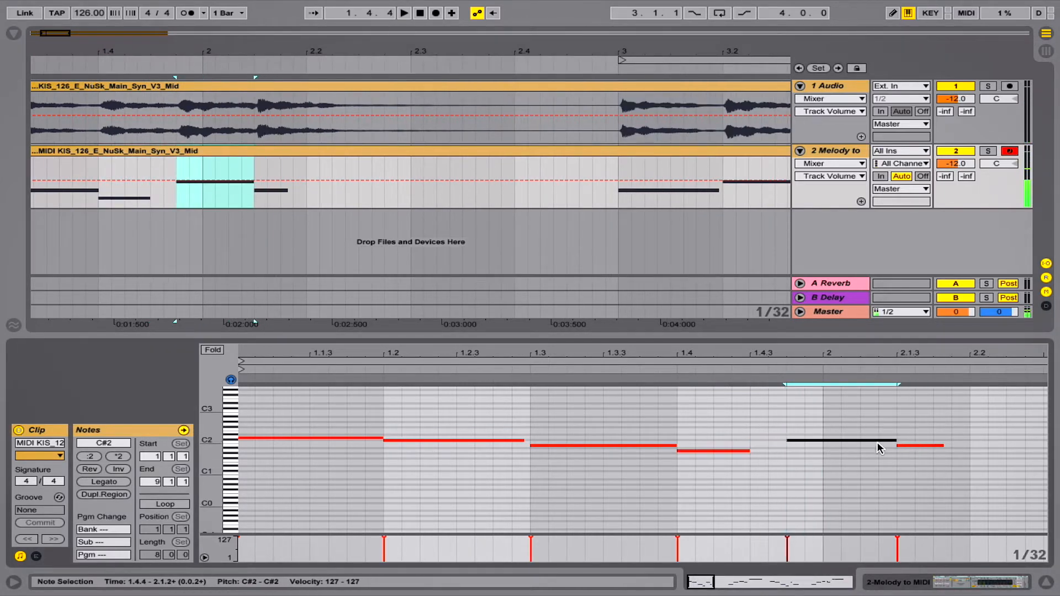
Lengthen the A1 note at 1.4 to end at 1.4.4 and the short B1 note at 2.1.3 to end at 2.2
key(space)
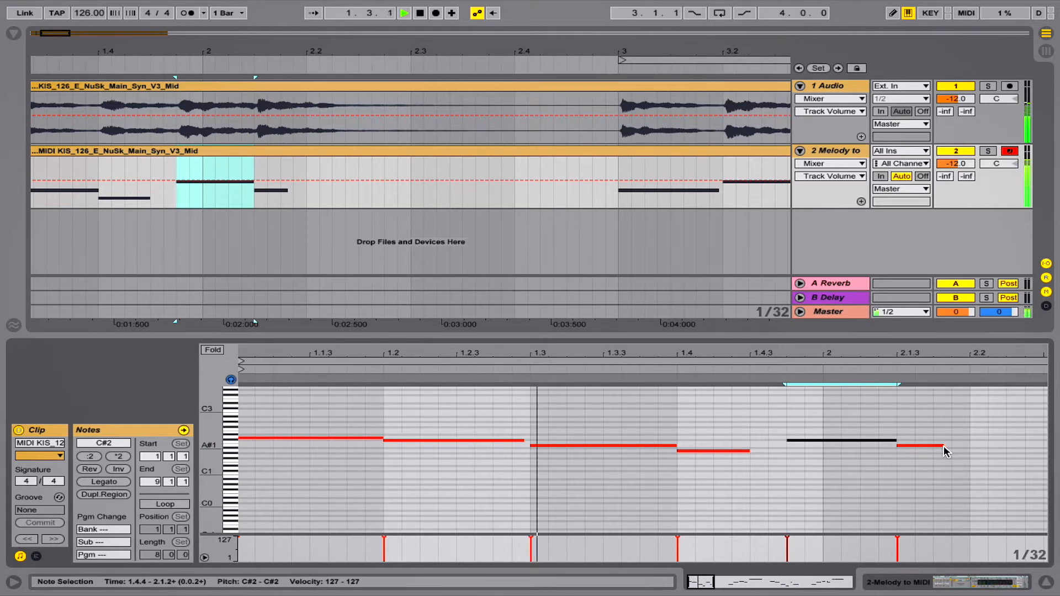
drag(630, 364, 629, 356)
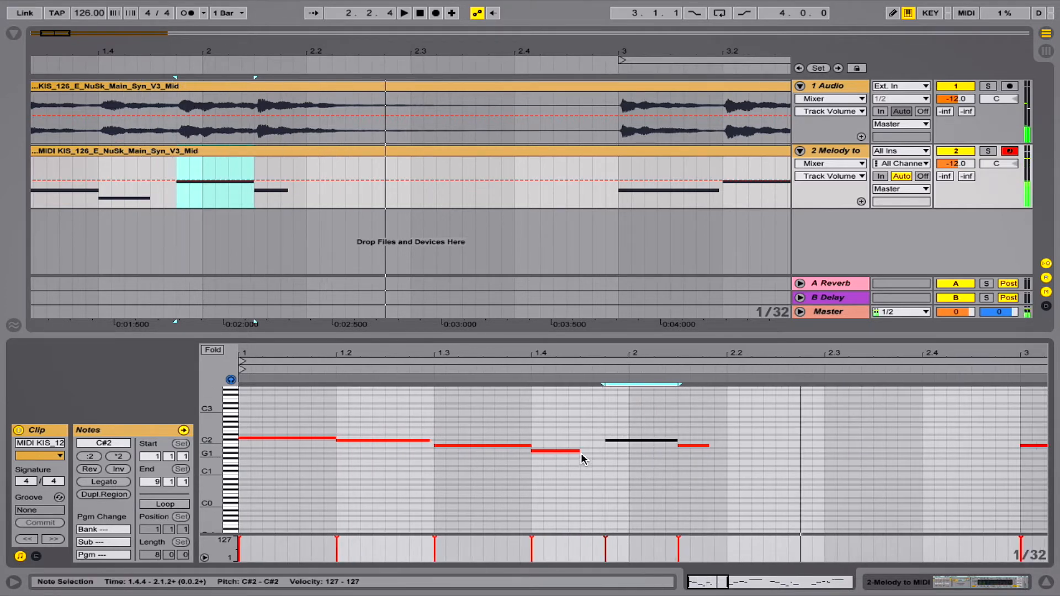
drag(577, 451, 605, 451)
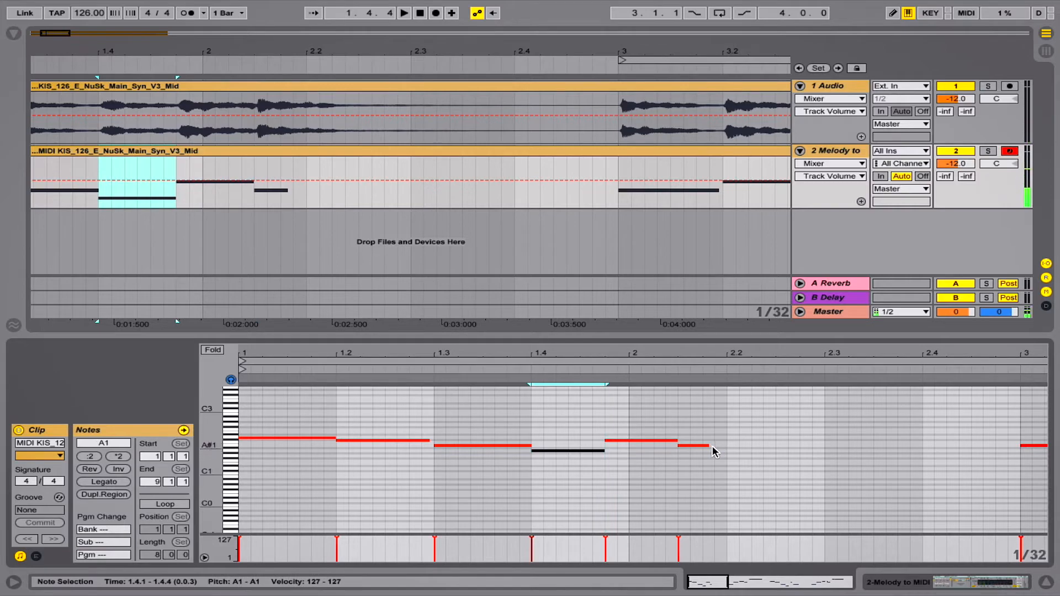
drag(709, 446, 726, 446)
key(space)
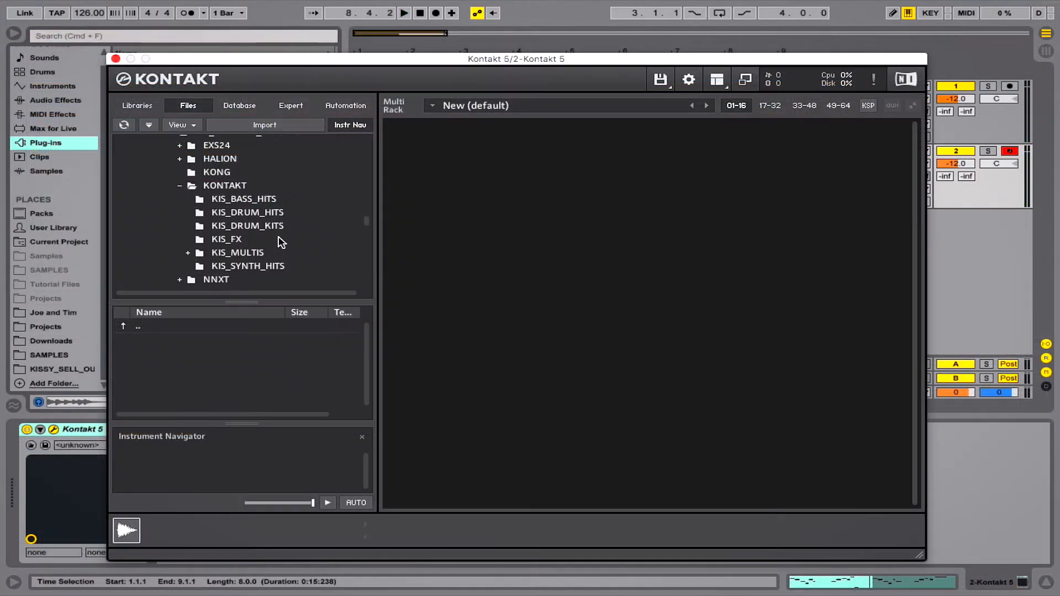
Load KIS_SpGrg_Dang_Syn_Bass.nki from the KIS_BASS_HITS folder into Kontakt and step on to the Wub_Syn_Bass patches during playback
click(251, 200)
scroll(290, 239, down, 1)
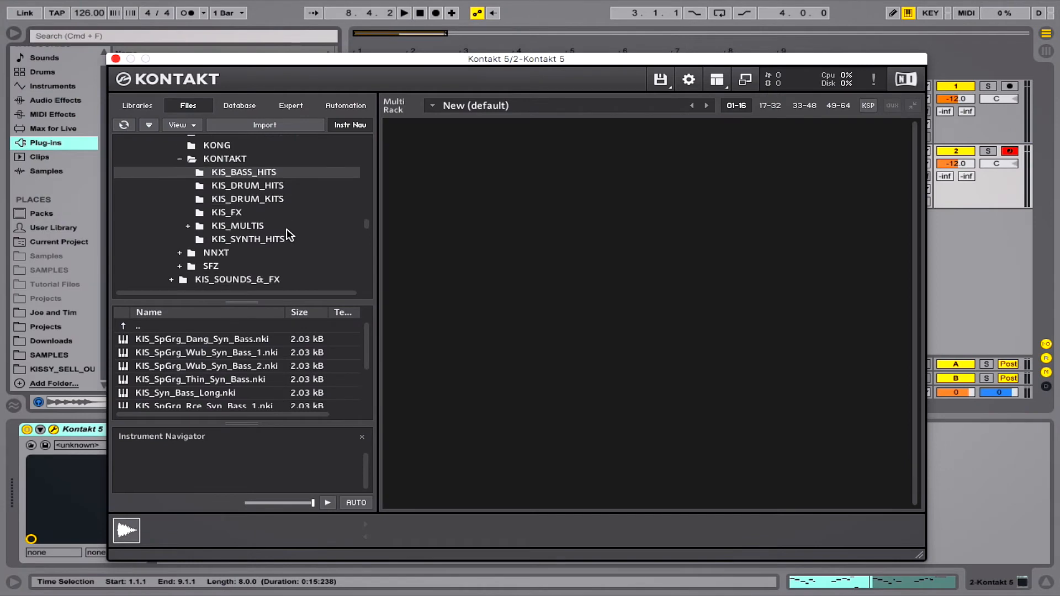
click(210, 339)
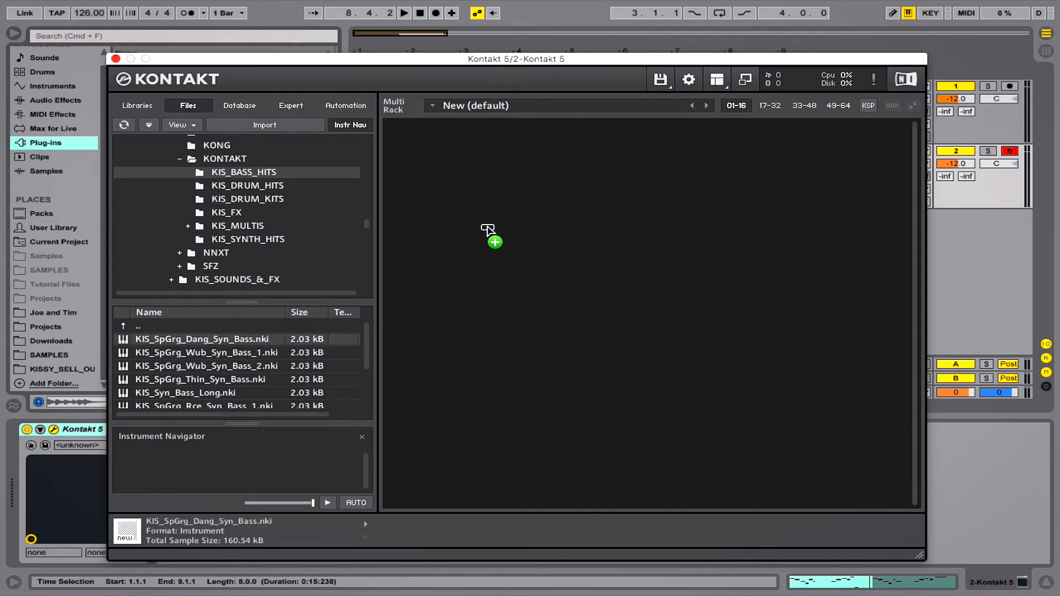
drag(488, 231, 488, 231)
key(space)
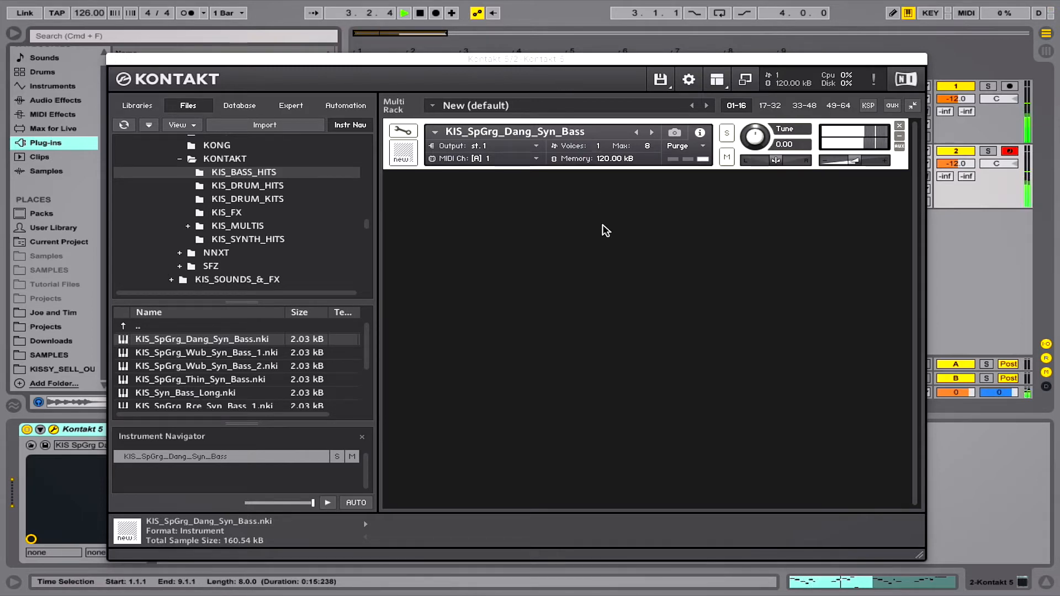
click(651, 133)
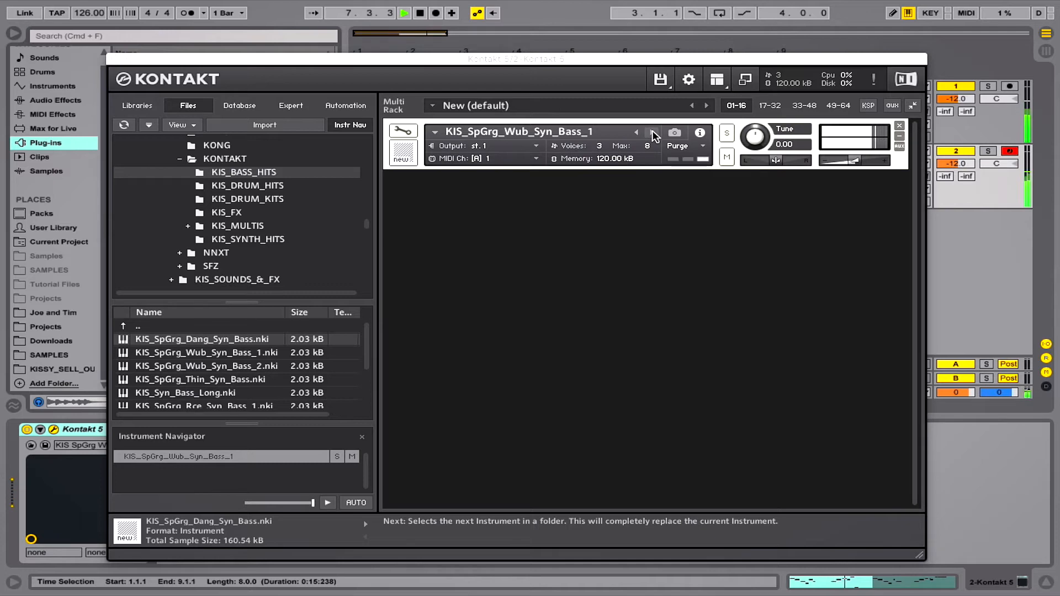
click(653, 133)
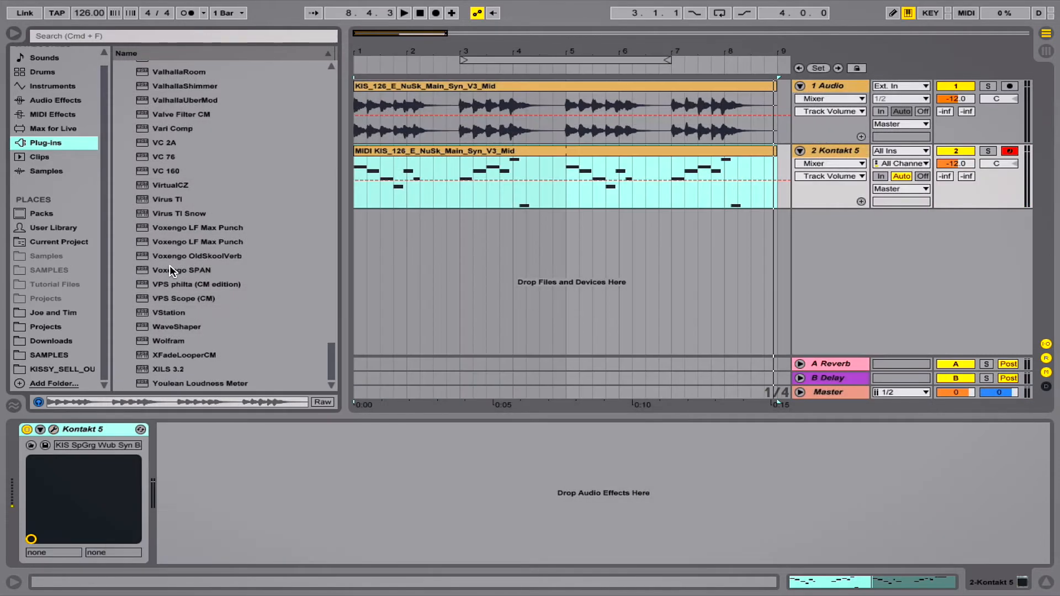
Add the Voxengo SPAN analyser to the Master track and play the project to examine its low-frequency content
drag(170, 270, 824, 394)
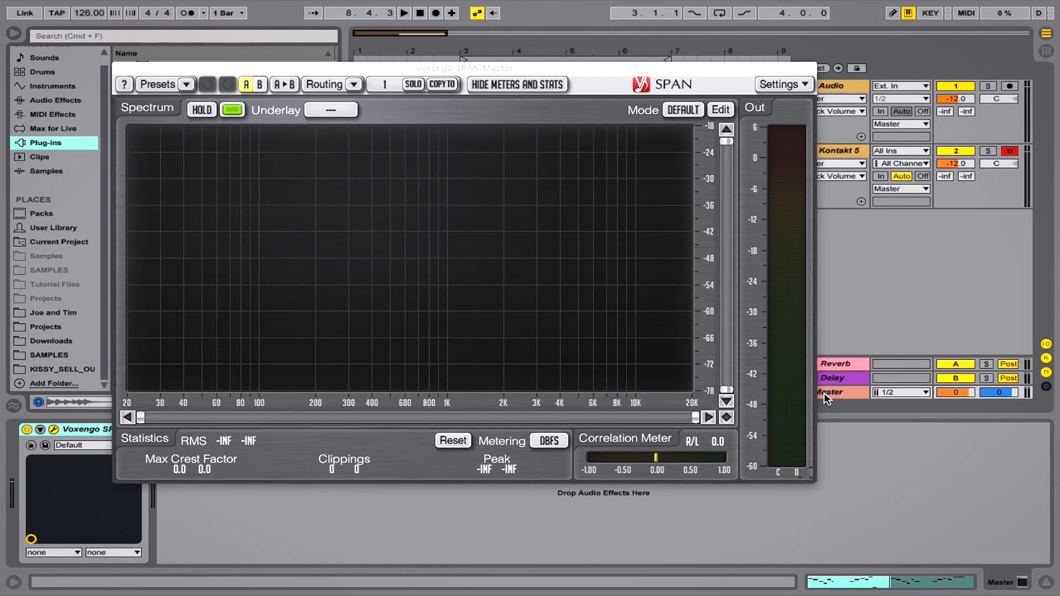
key(space)
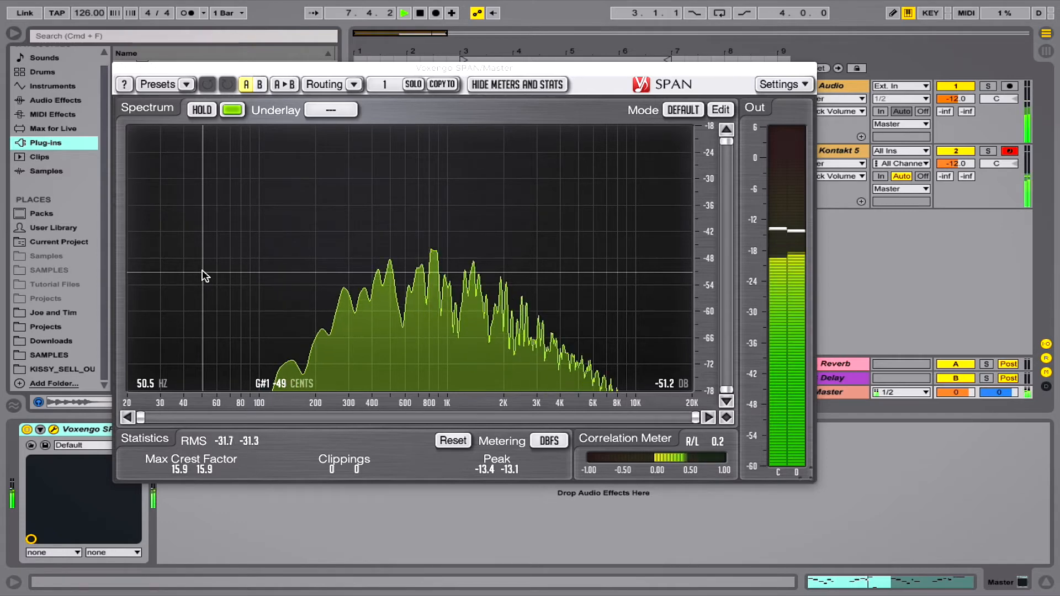
key(space)
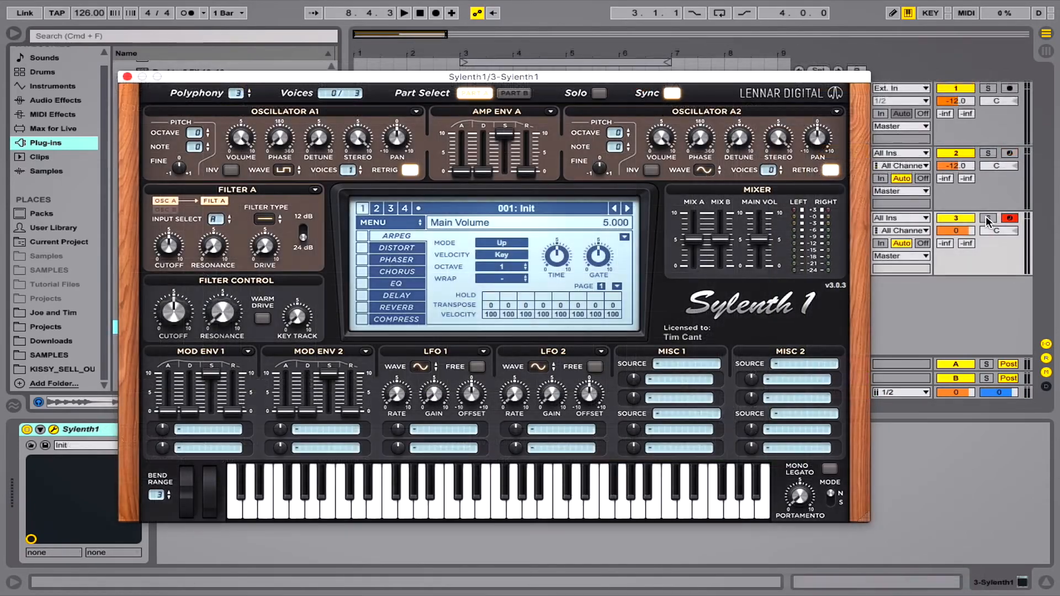
Solo the Sylenth1 track, copy the melody MIDI clip from the Kontakt track onto it at bar 1, and play it
key(space)
click(987, 220)
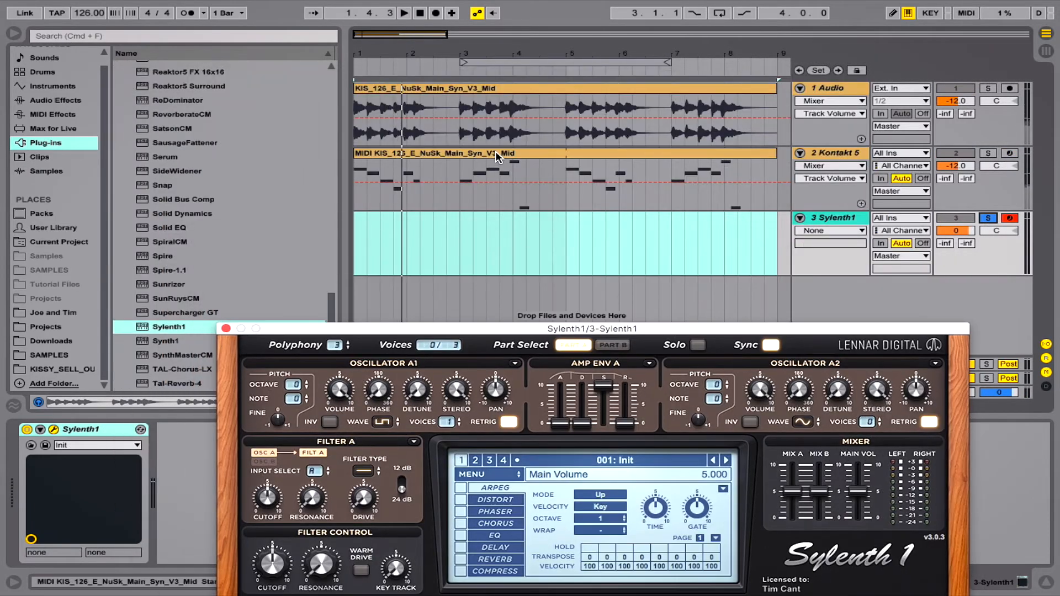
drag(489, 165, 490, 228)
key(space)
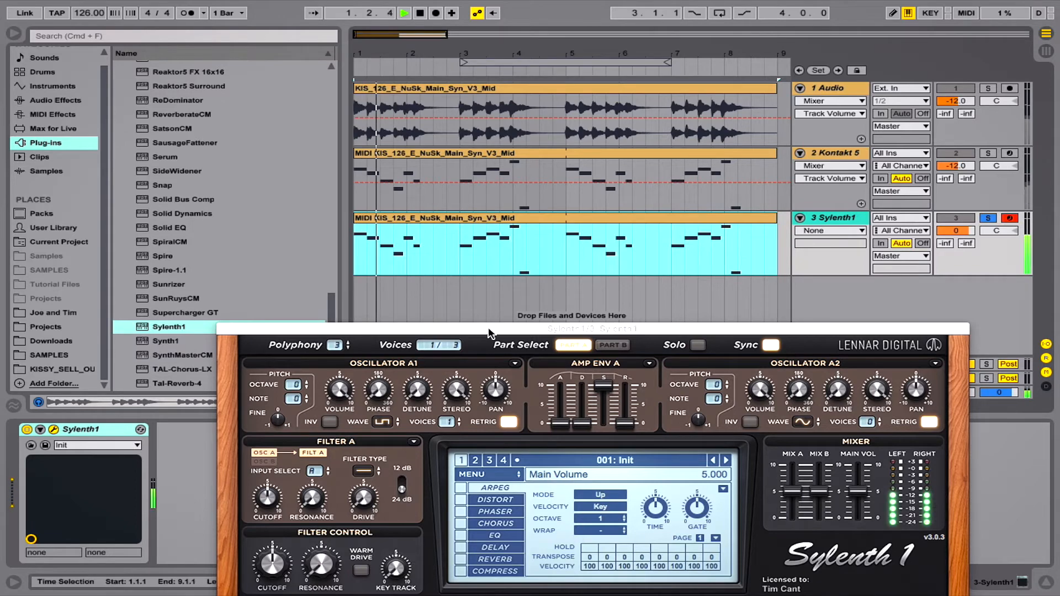
Set Sylenth1's Filter A to Lowpass with a cutoff of about 2.4, auditioning it with the audio and Kontakt tracks also soloed
drag(488, 327, 483, 111)
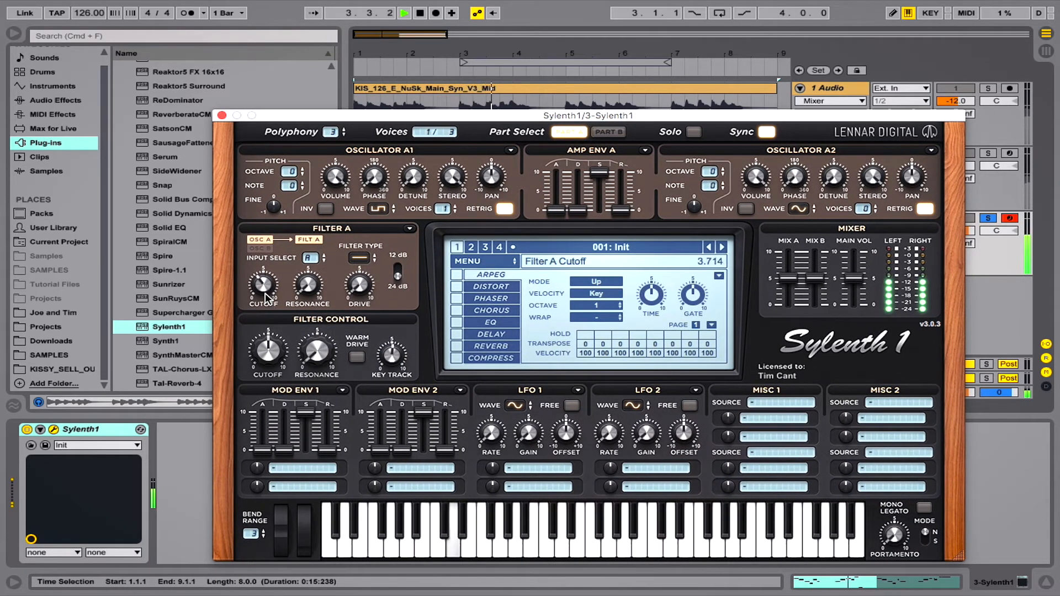
click(359, 258)
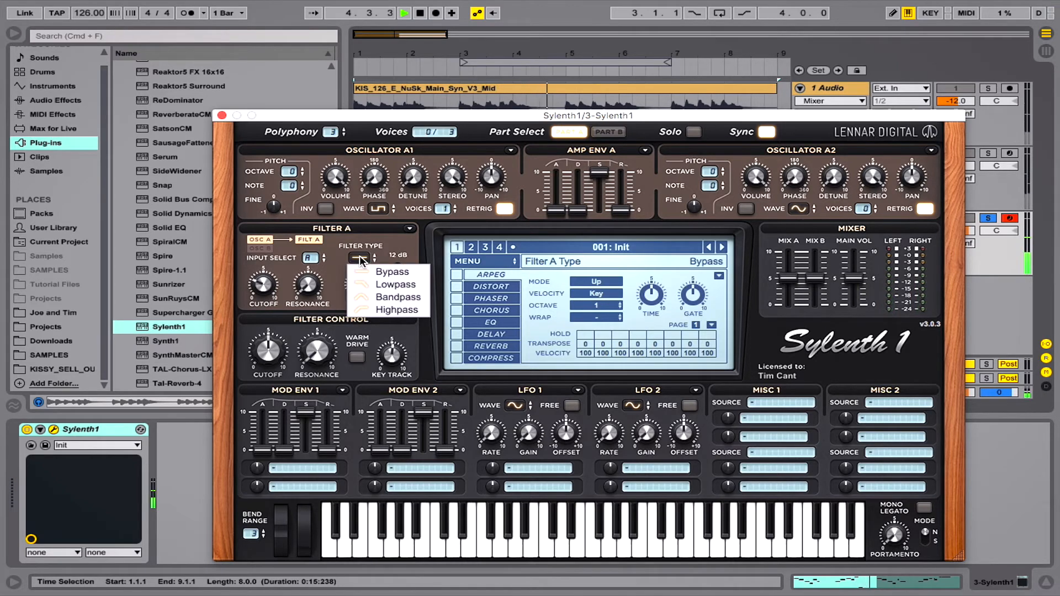
click(374, 284)
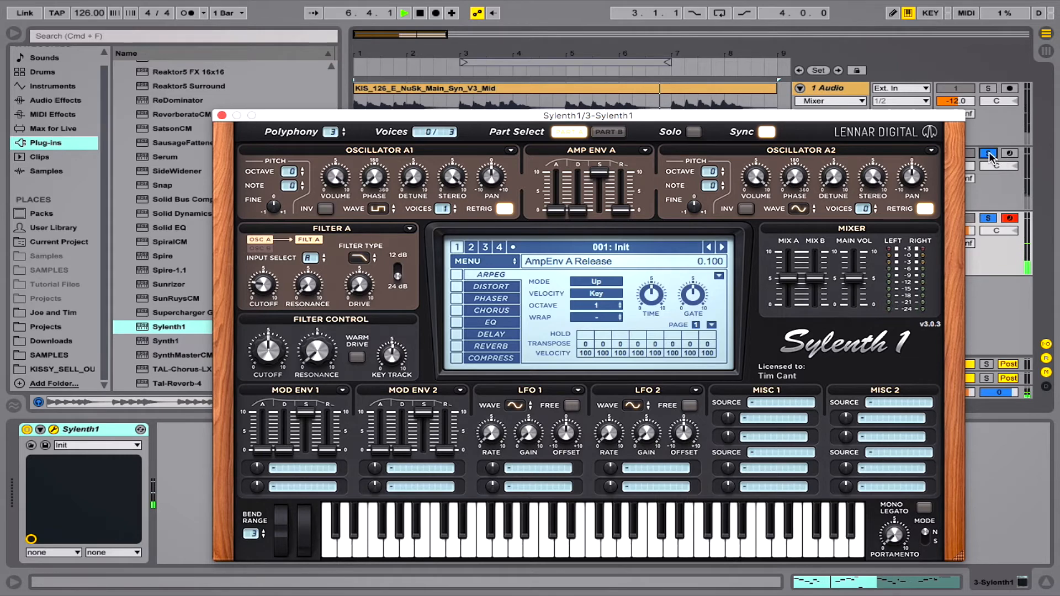
click(989, 89)
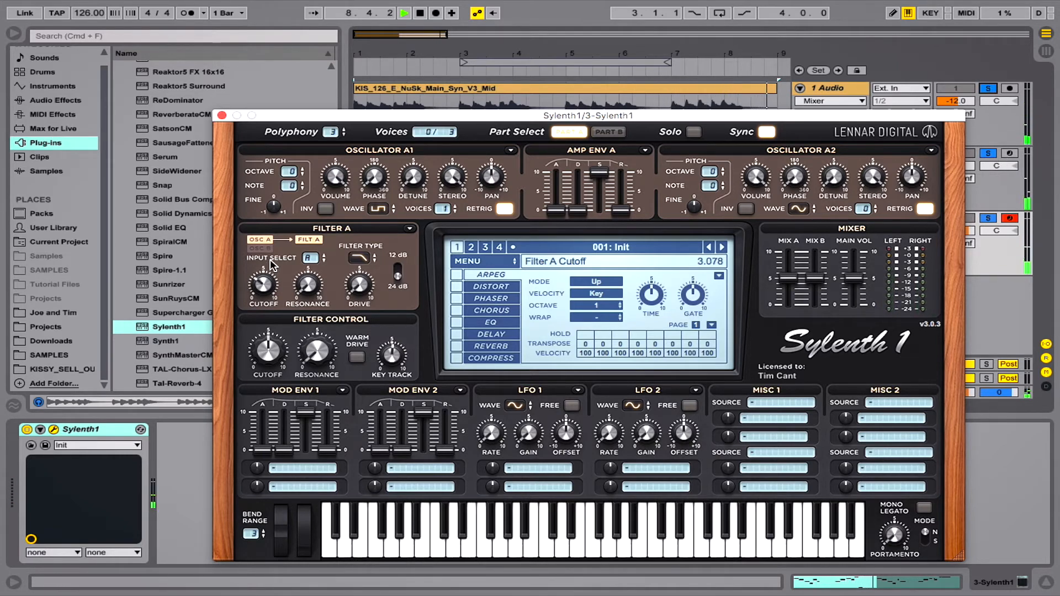
drag(272, 260, 263, 298)
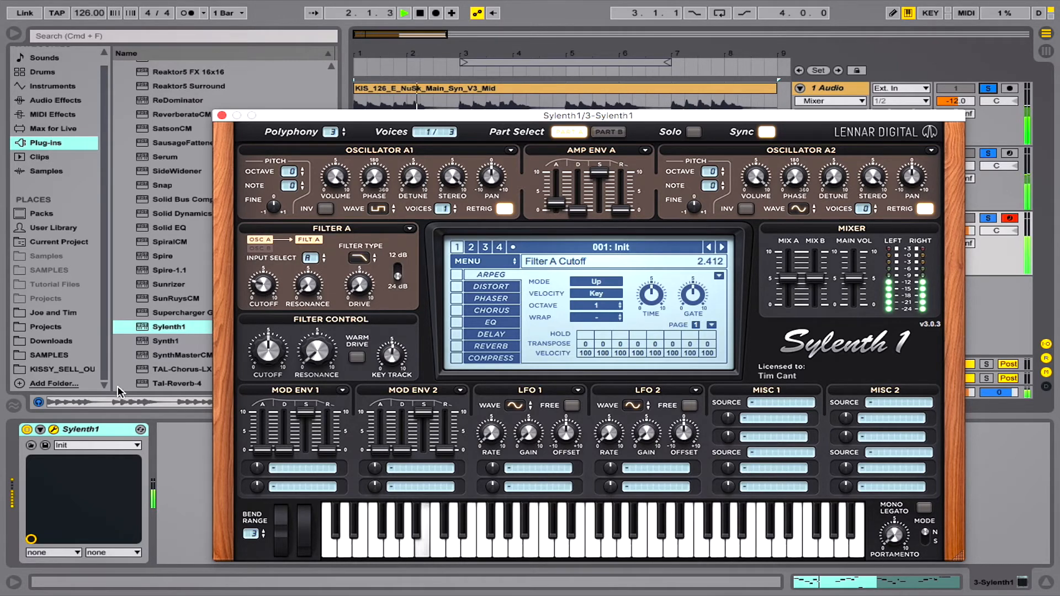
Open the Master track's Voxengo SPAN analyser and arrange it beside the Sylenth1 window so the low-frequency spectrum stays in view
drag(817, 116, 735, 464)
click(838, 394)
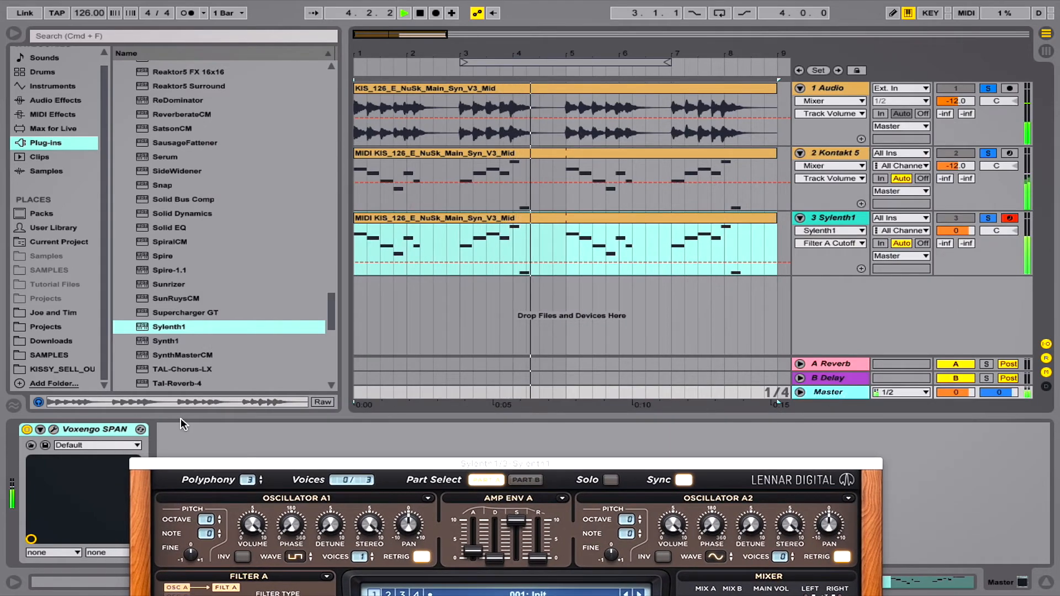
click(54, 430)
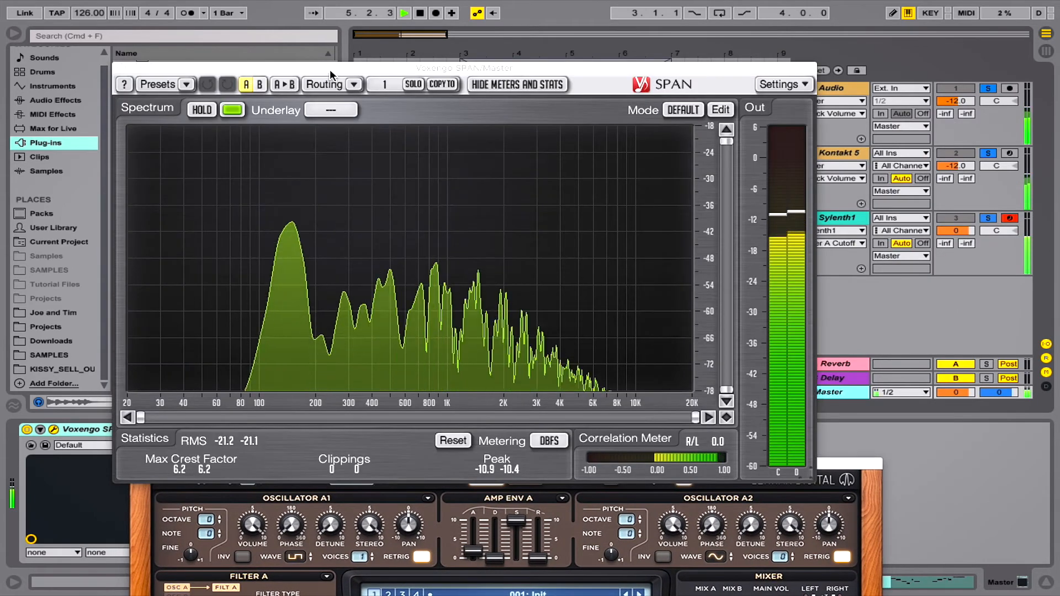
drag(331, 68, 251, 17)
drag(337, 462, 540, 77)
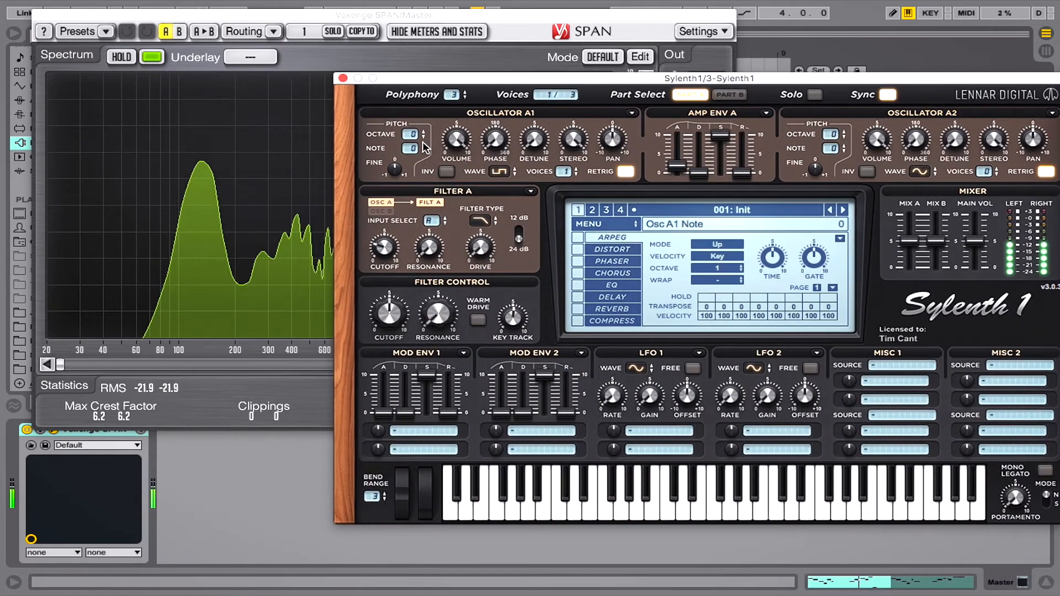
Set Oscillator A1's octave to -1 and fine-tune the Filter A cutoff while checking the low end in SPAN
drag(413, 134, 414, 148)
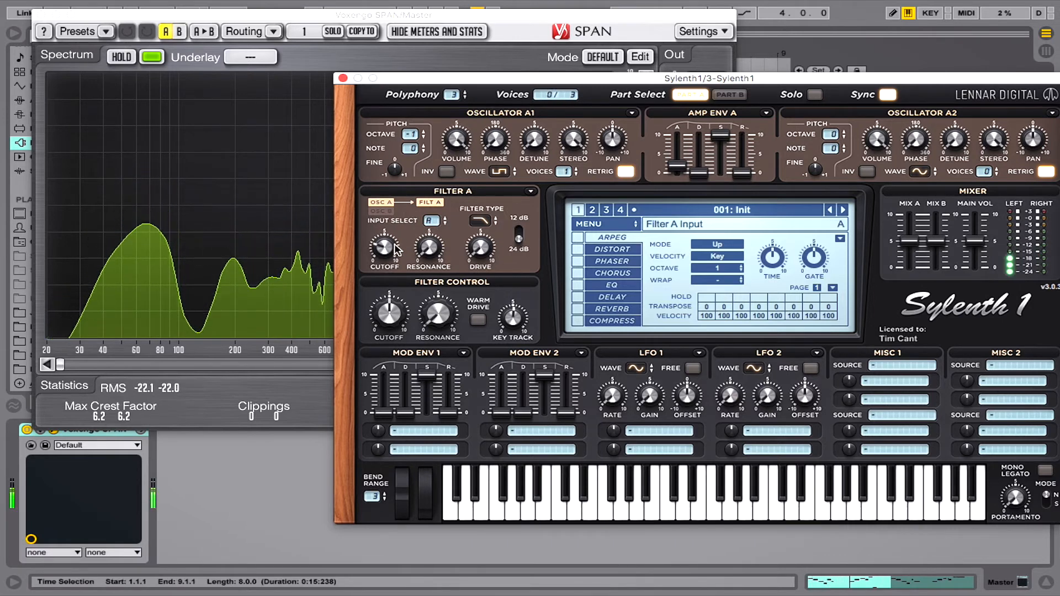
drag(384, 258, 386, 252)
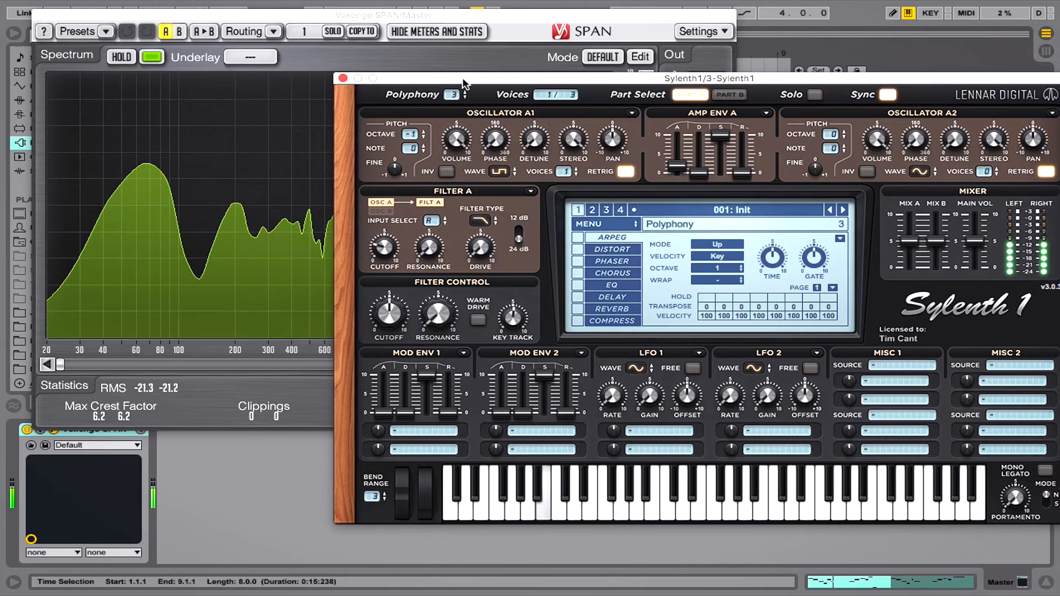
drag(466, 77, 372, 90)
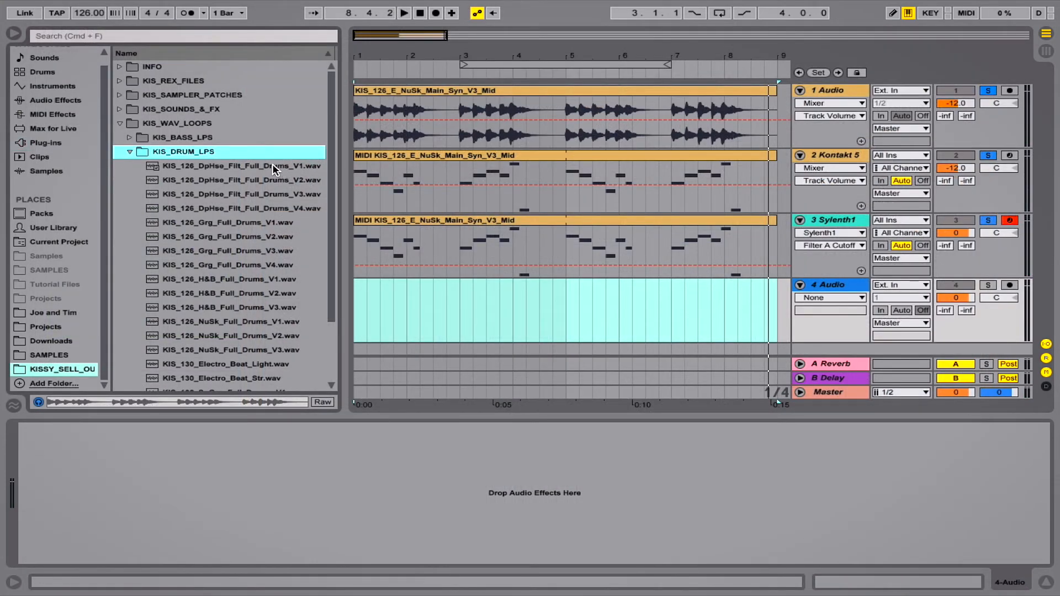
Place KIS_126_DpHse_Filt_Full_Drums_V1.wav on audio track 4 from bar 1 and set an eight-bar loop region from 1.1.1
drag(274, 169, 358, 298)
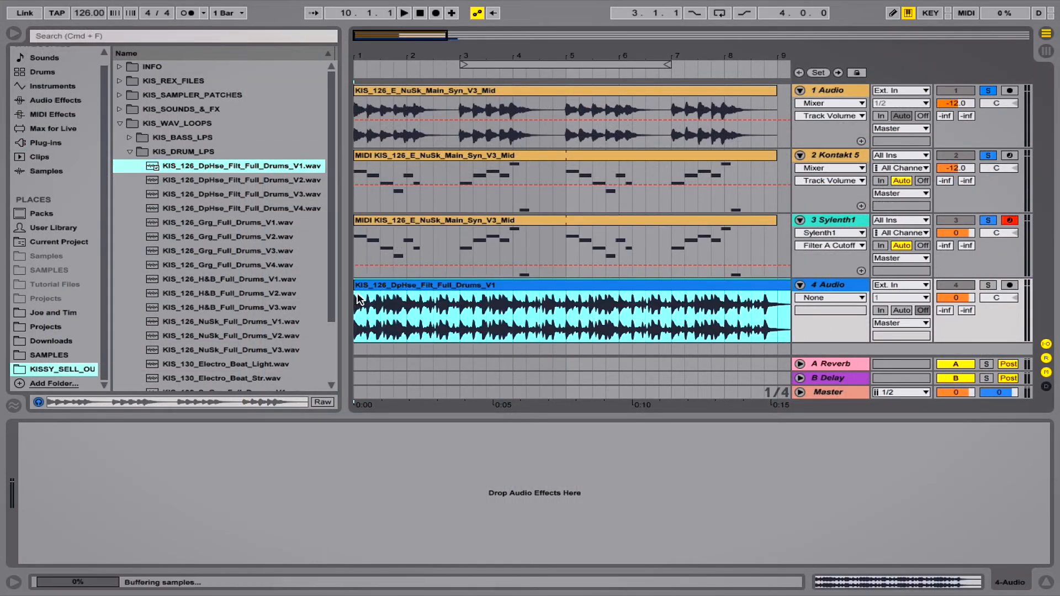
key(space)
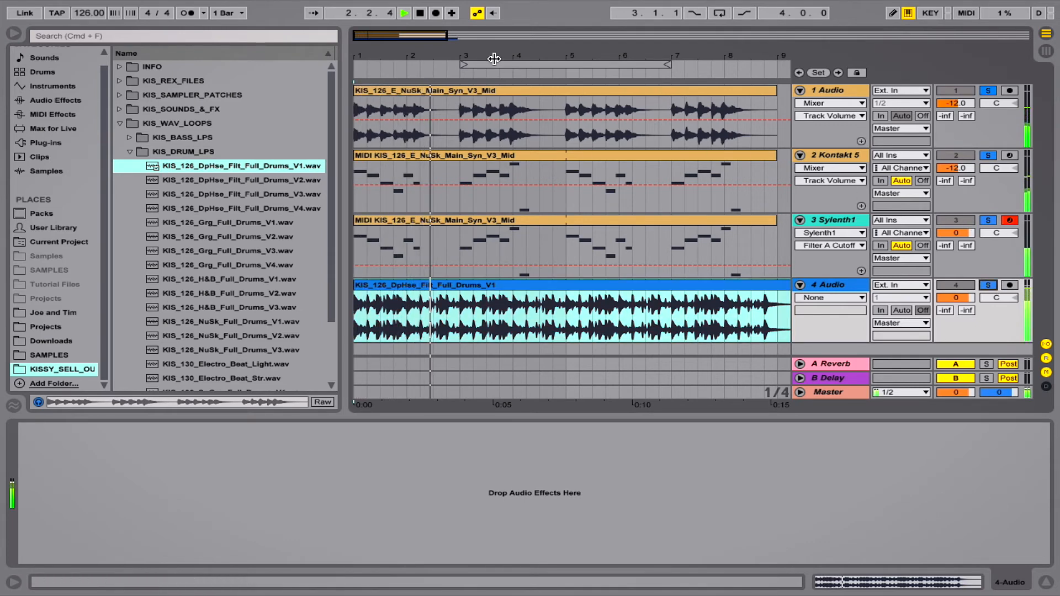
drag(494, 59, 298, 309)
key(super+l)
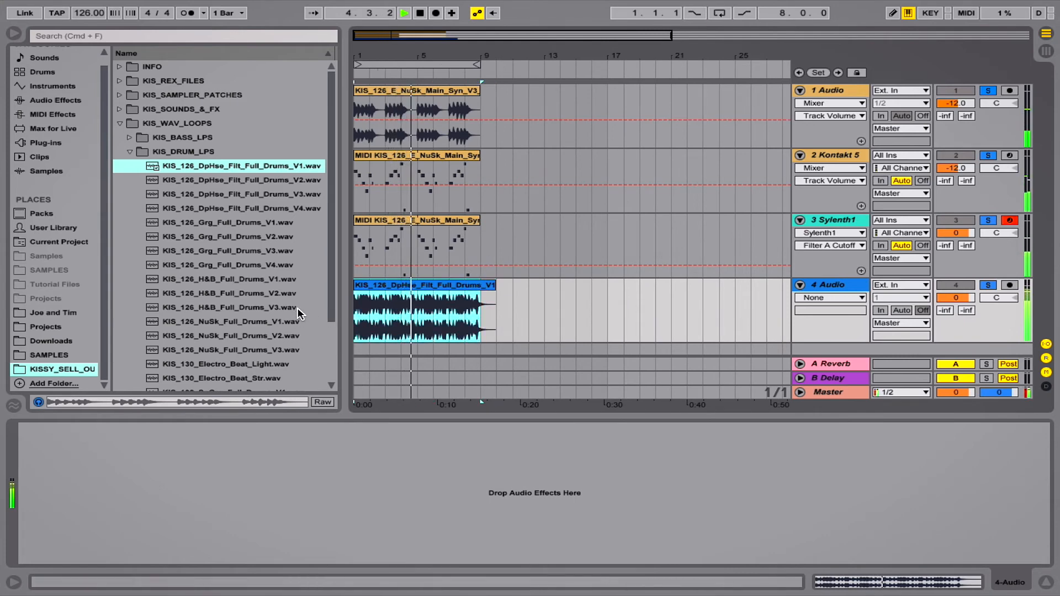
Set the drum track's volume to -2.7 dB during looped playback and stop playback
click(956, 298)
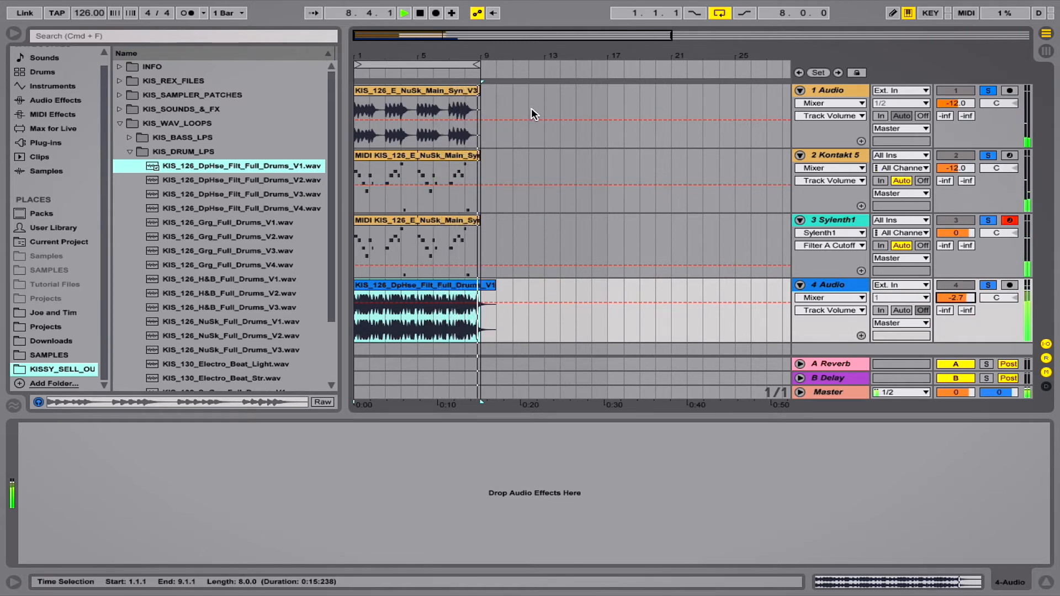
key(space)
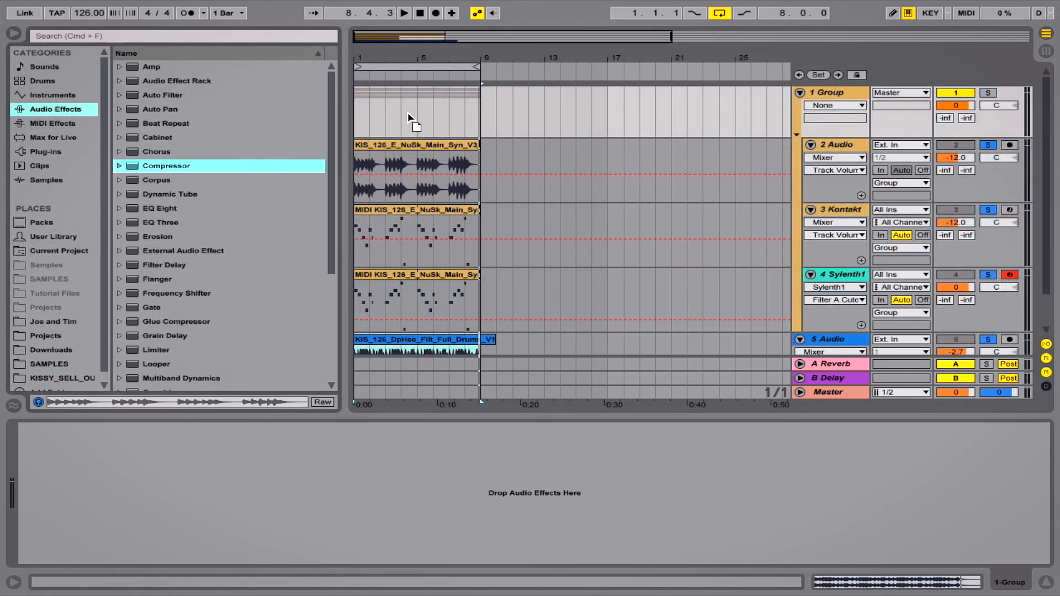
Add a Compressor to the group track holding the three synth parts and enable its sidechain with 5-Audio as the source
key(Return)
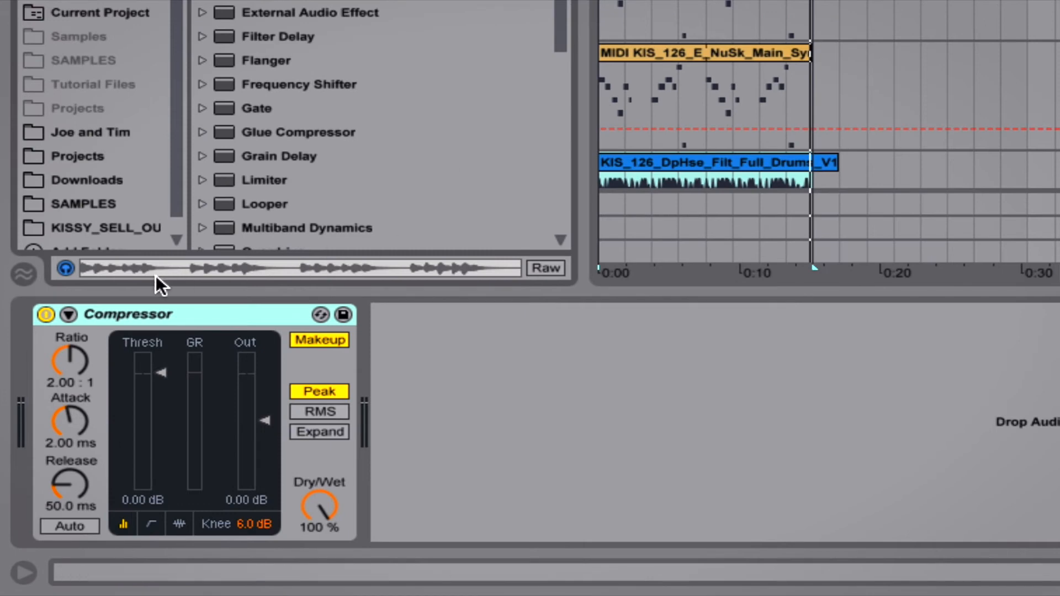
click(68, 315)
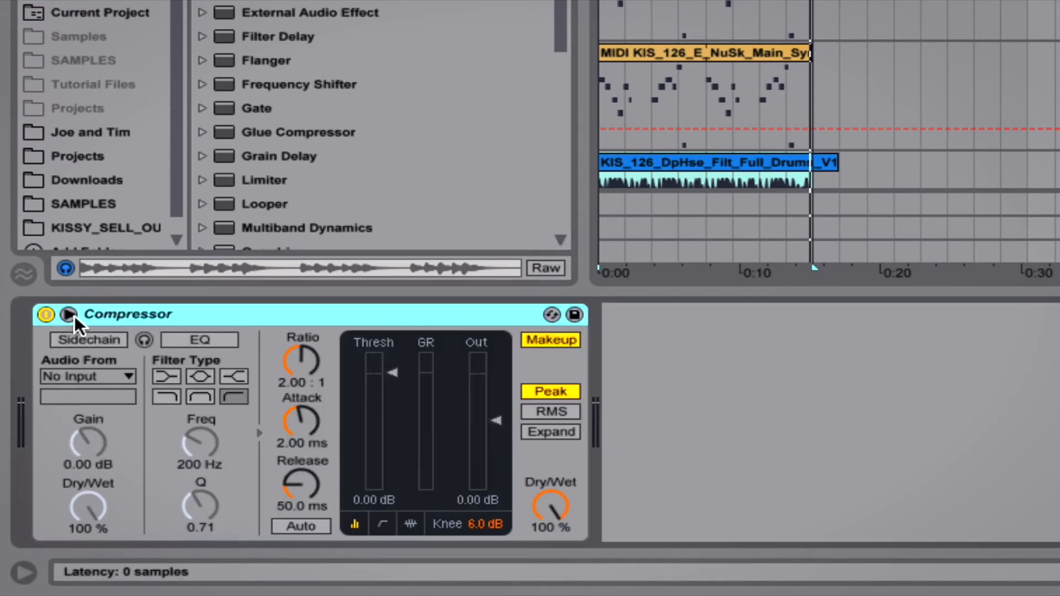
click(105, 339)
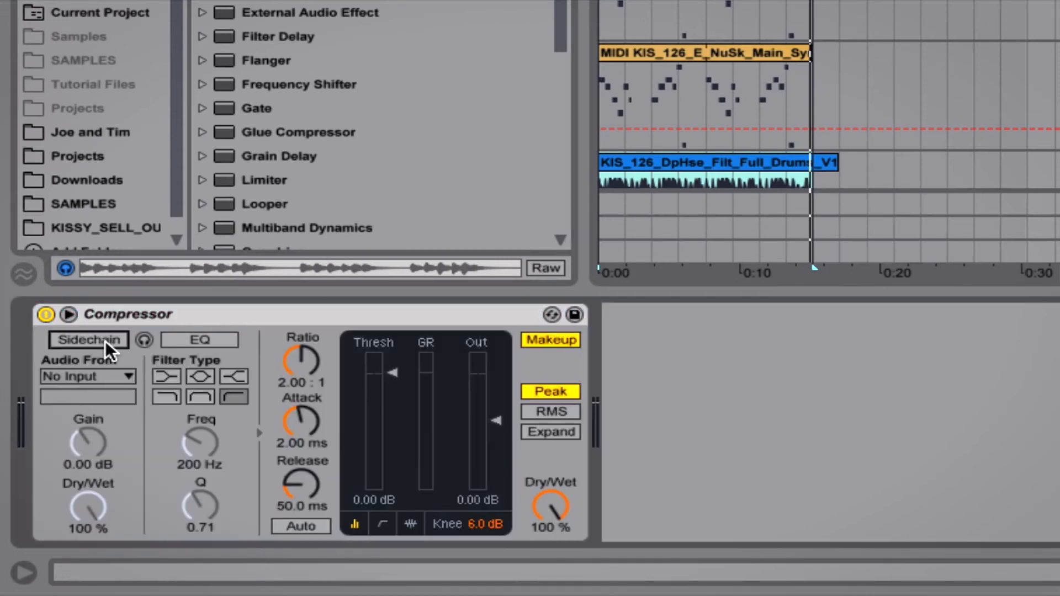
click(112, 375)
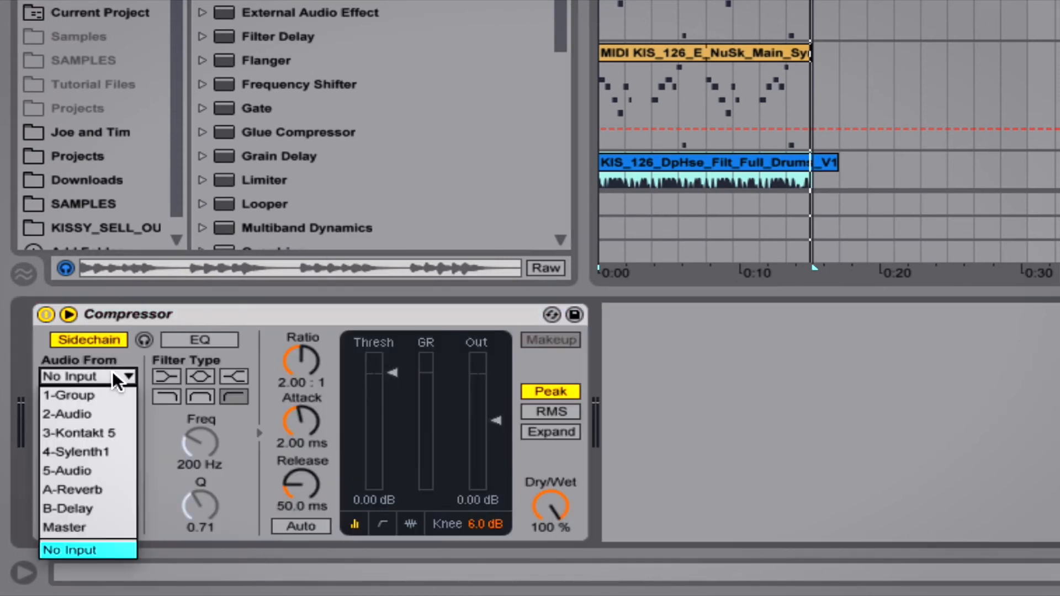
click(108, 470)
Monitor the sidechain signal and enable its EQ as a lowpass filter at 72.9 Hz to isolate the kick
click(144, 339)
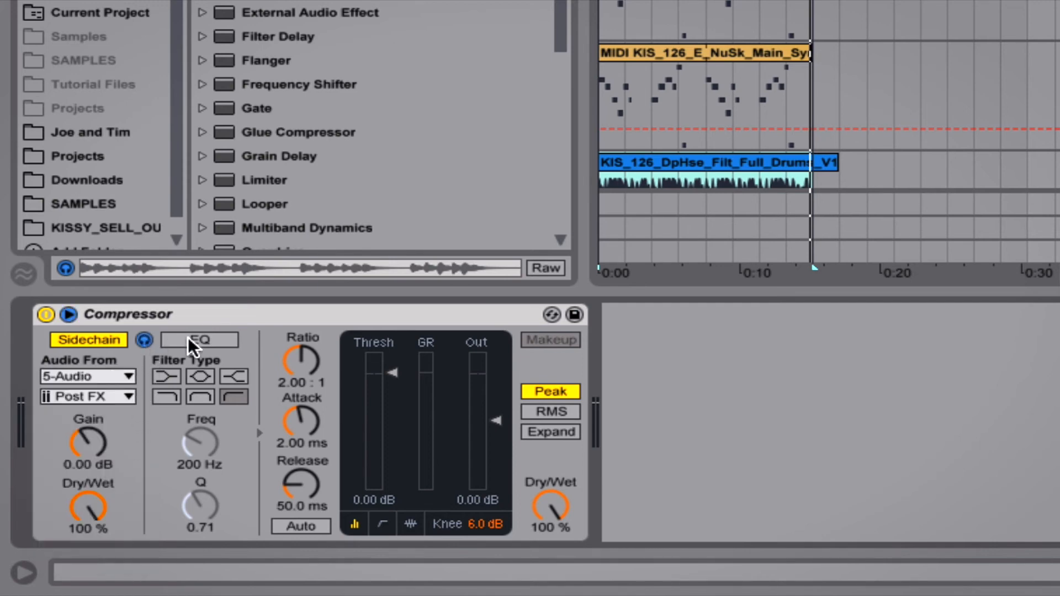
click(190, 339)
key(space)
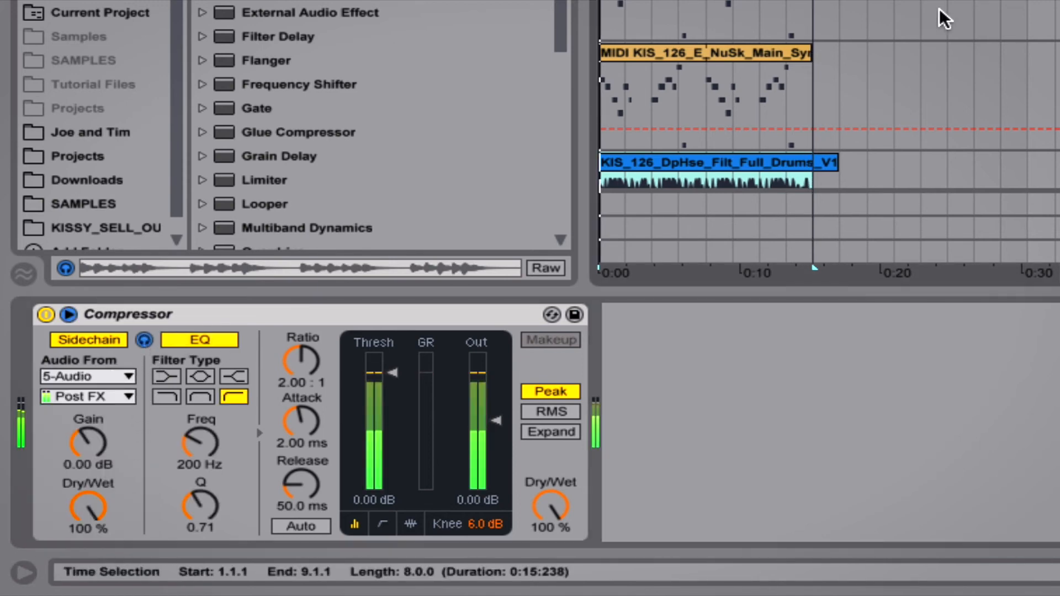
click(171, 396)
drag(201, 436, 201, 462)
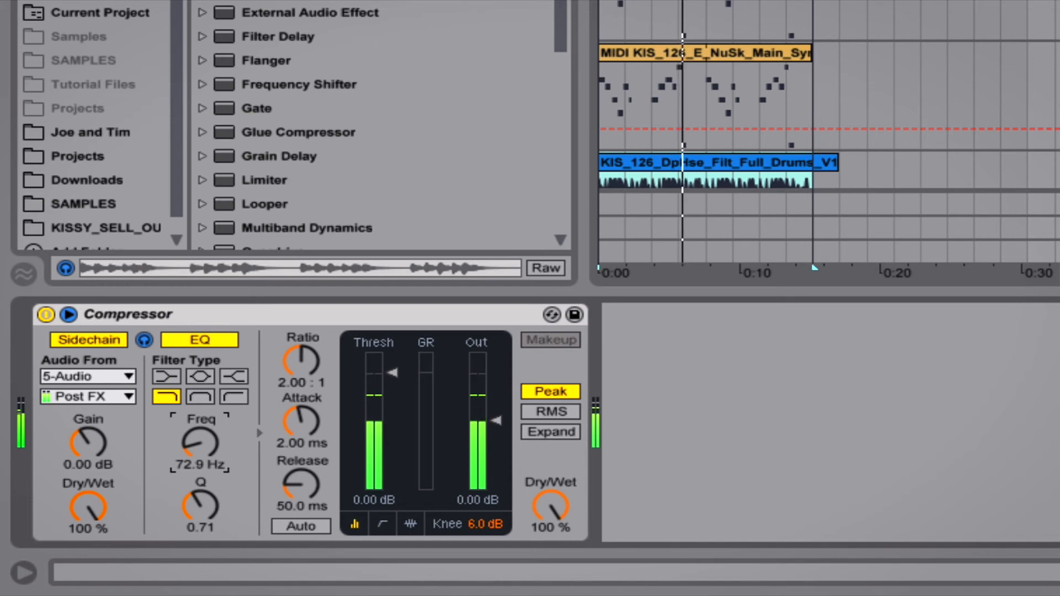
Turn off sidechain monitoring, lower the Compressor's threshold to around -19 dB and fine-tune it by ear
click(146, 340)
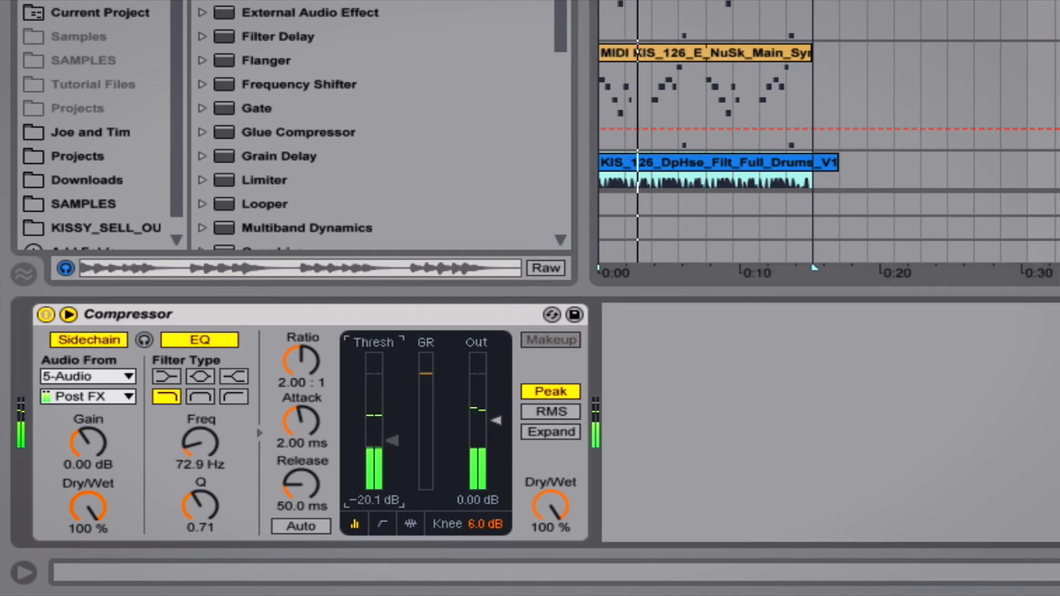
drag(382, 429, 382, 437)
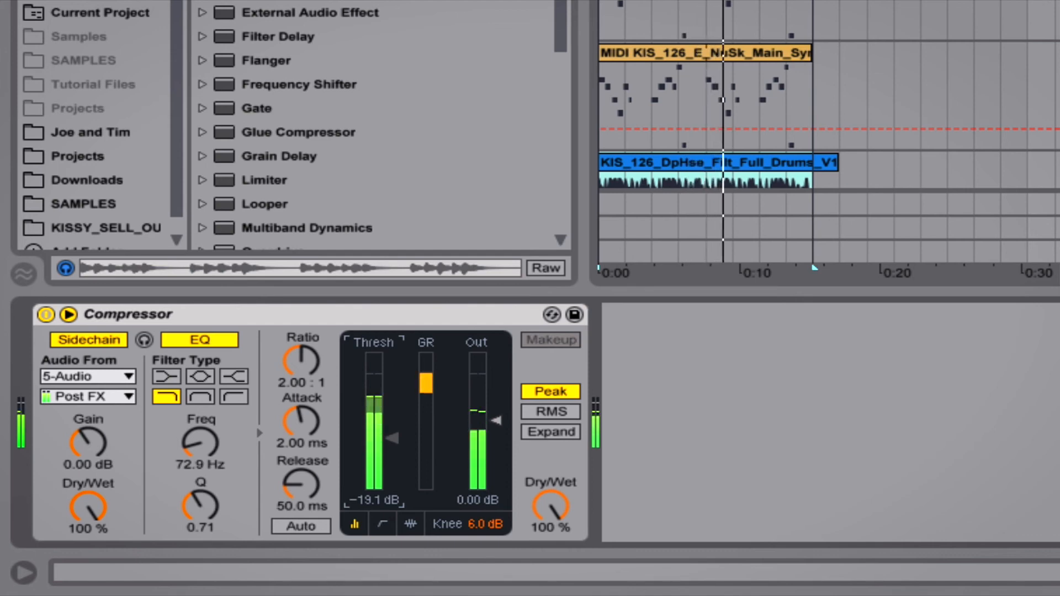
drag(389, 439, 388, 426)
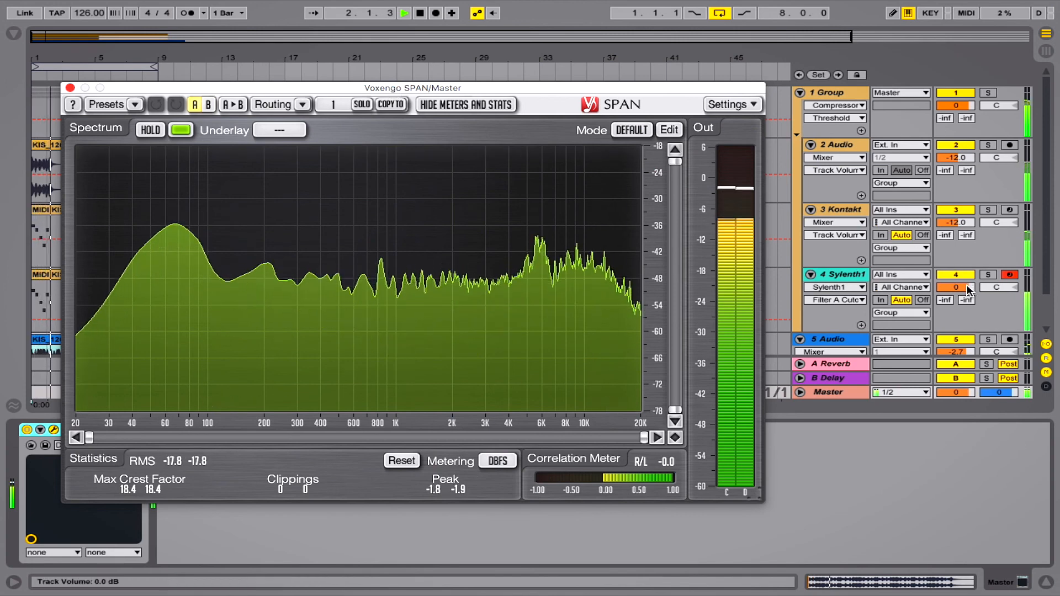
Rebalance the layers against SPAN by setting the Sylenth1 track's volume to -2.4 dB and the Kontakt track's to -7.8 dB
drag(968, 291, 967, 301)
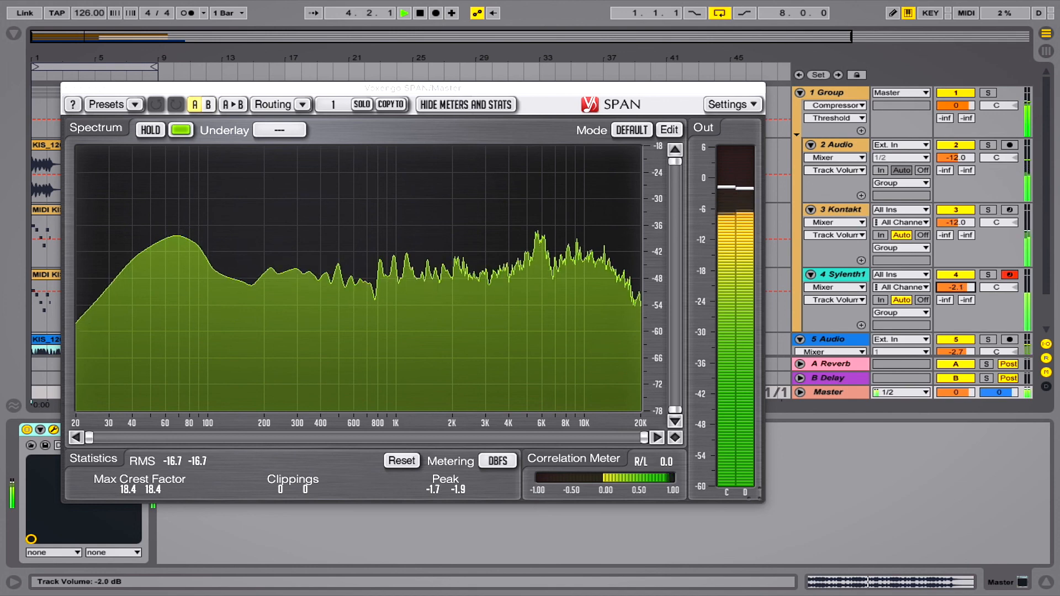
drag(955, 223, 955, 200)
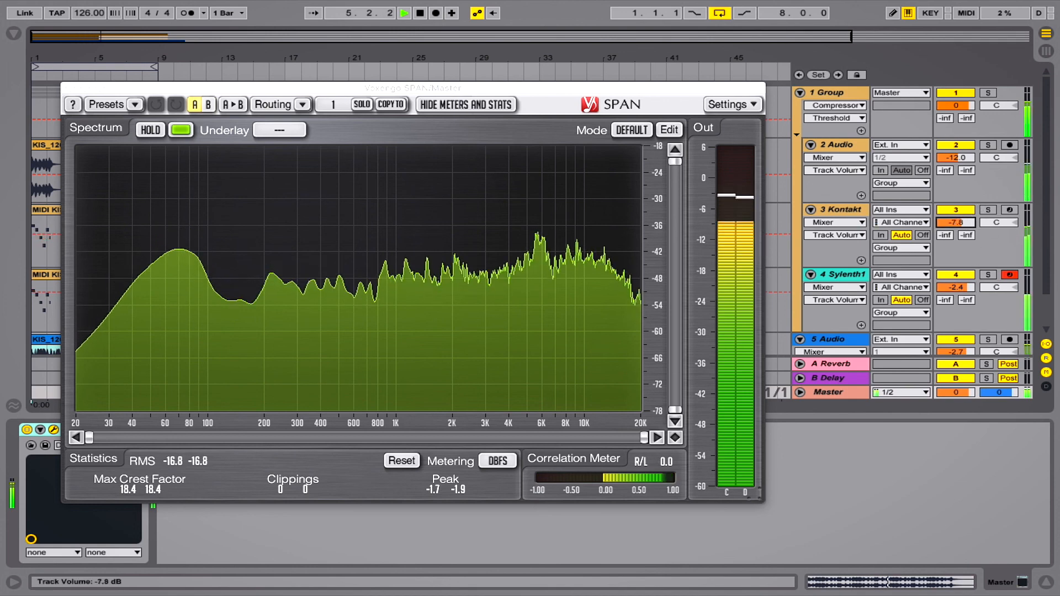